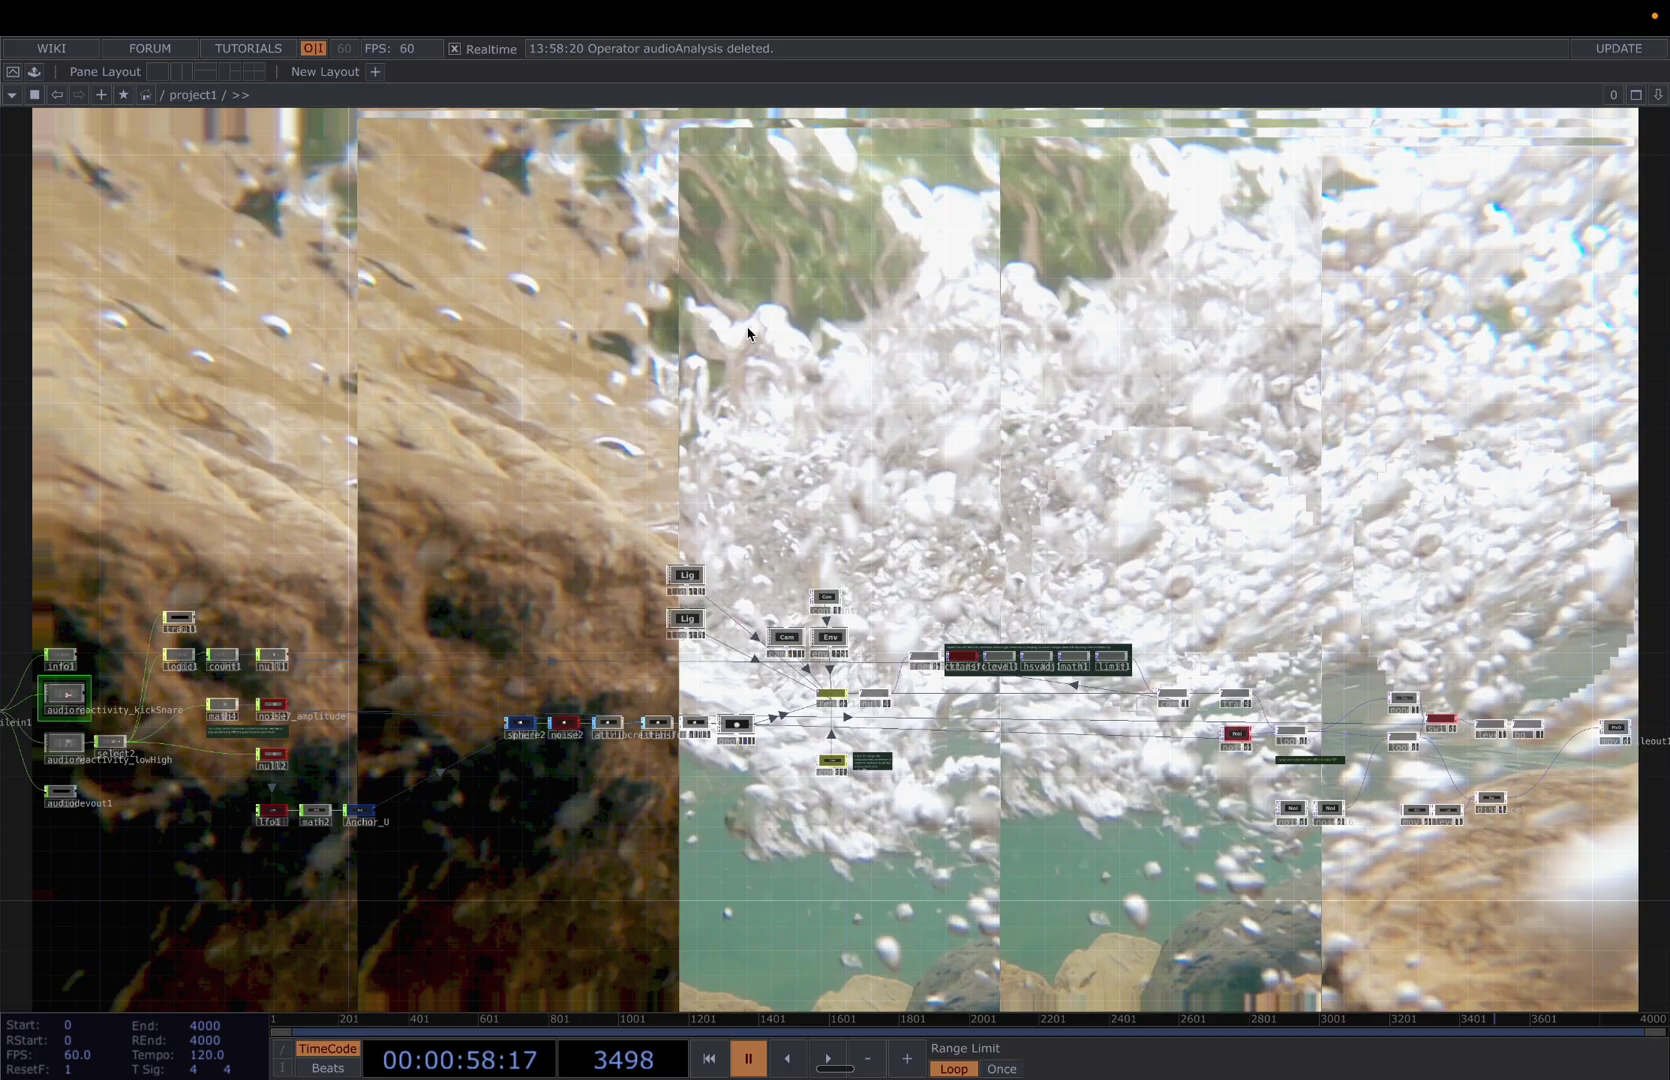
# Replace the expression on transform4's X translation with a constant value of 0.3
pyautogui.scroll(5, 756, 466)
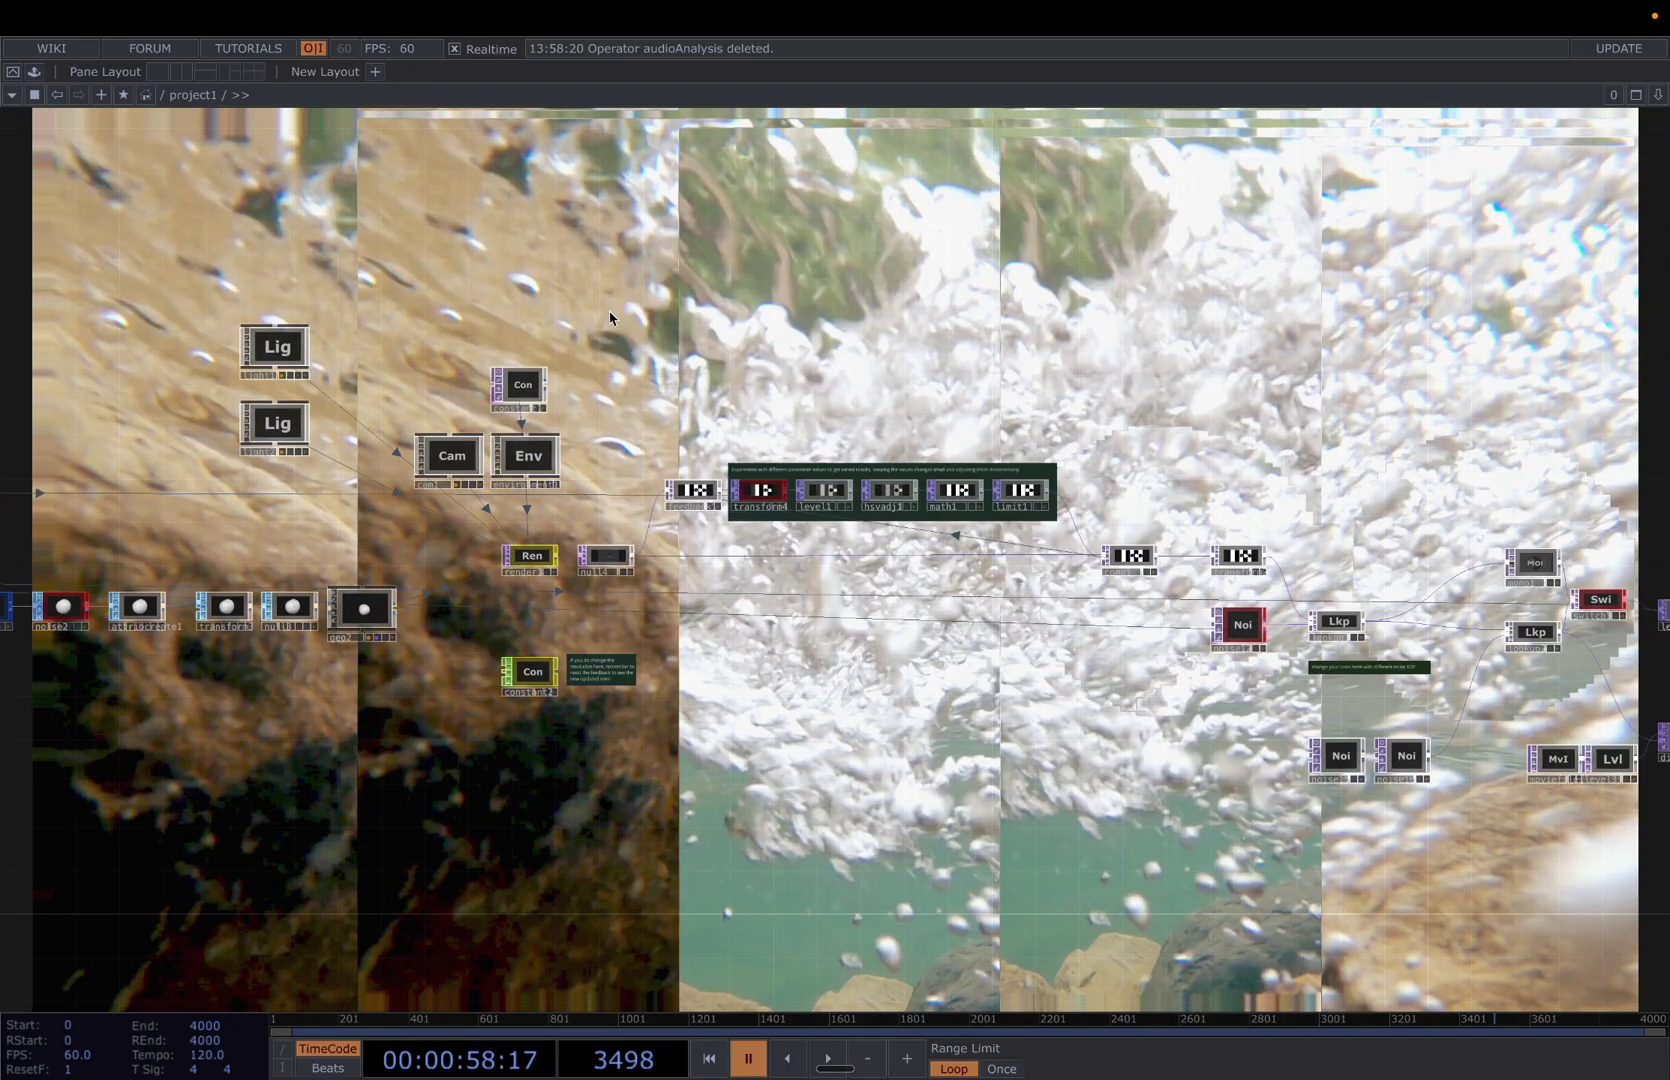
pyautogui.click(749, 510)
pyautogui.press('p')
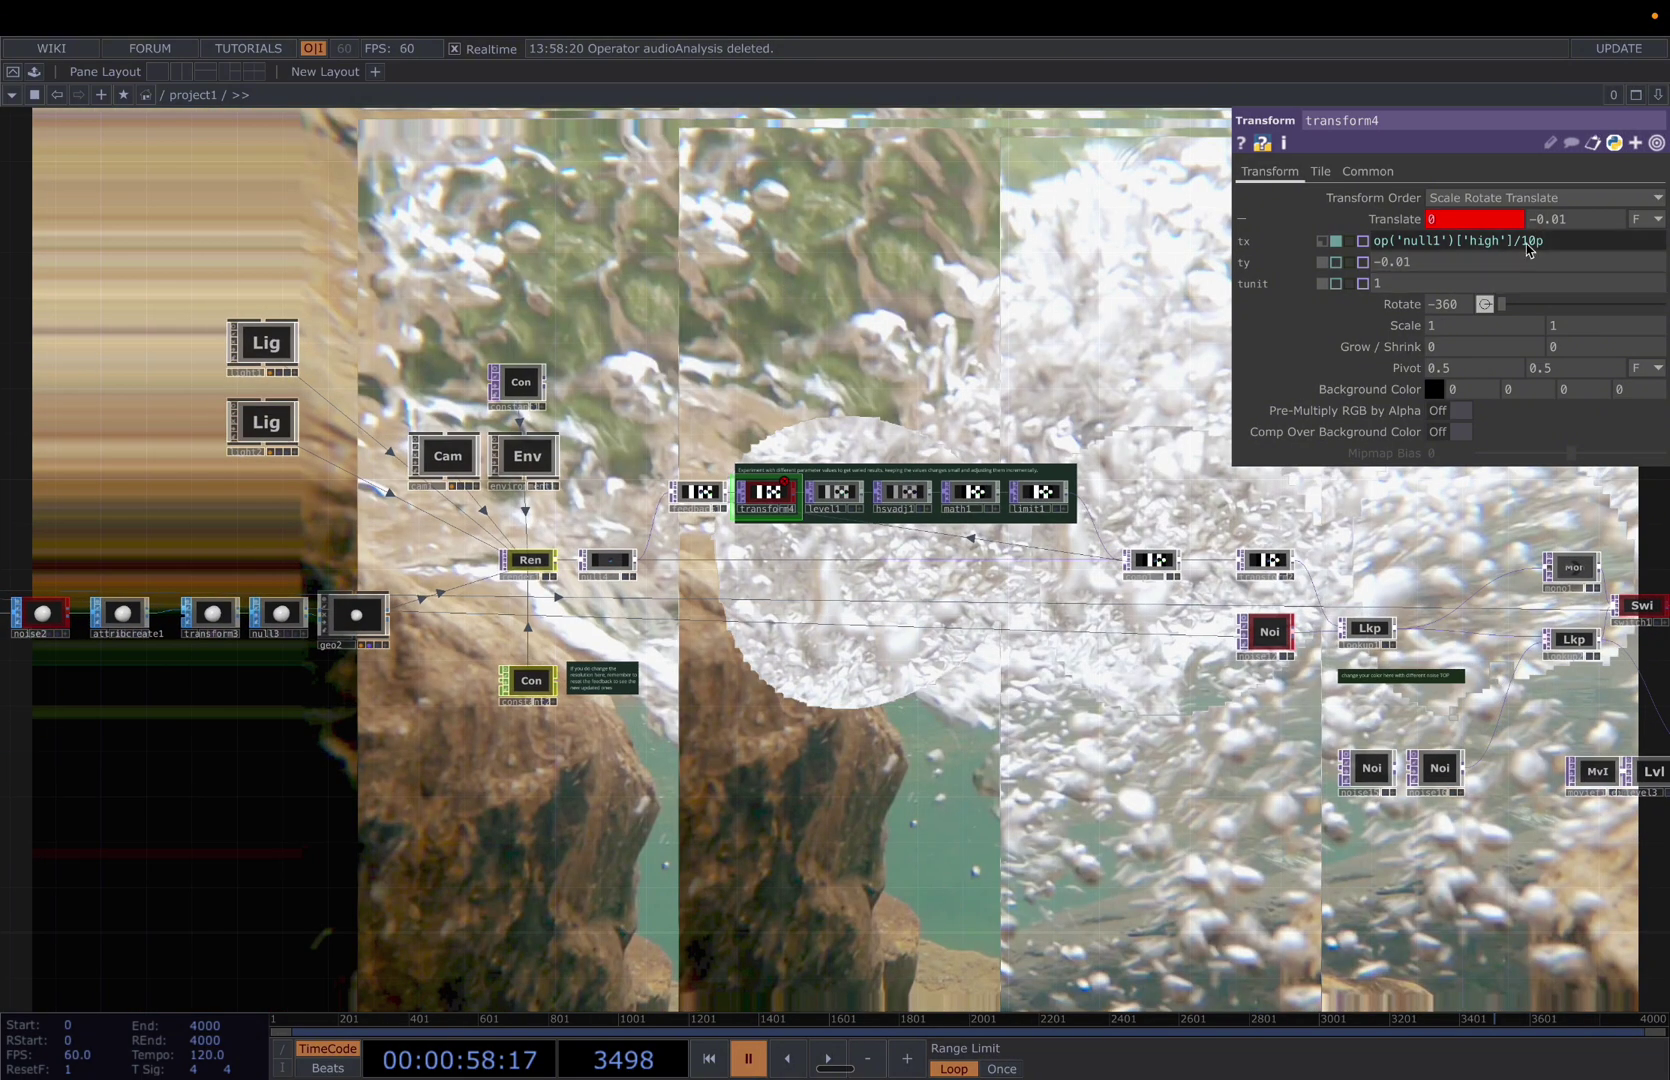
pyautogui.click(1540, 245)
pyautogui.click(1336, 241)
pyautogui.moveTo(1404, 252); pyautogui.dragTo(1400, 201, button='middle')
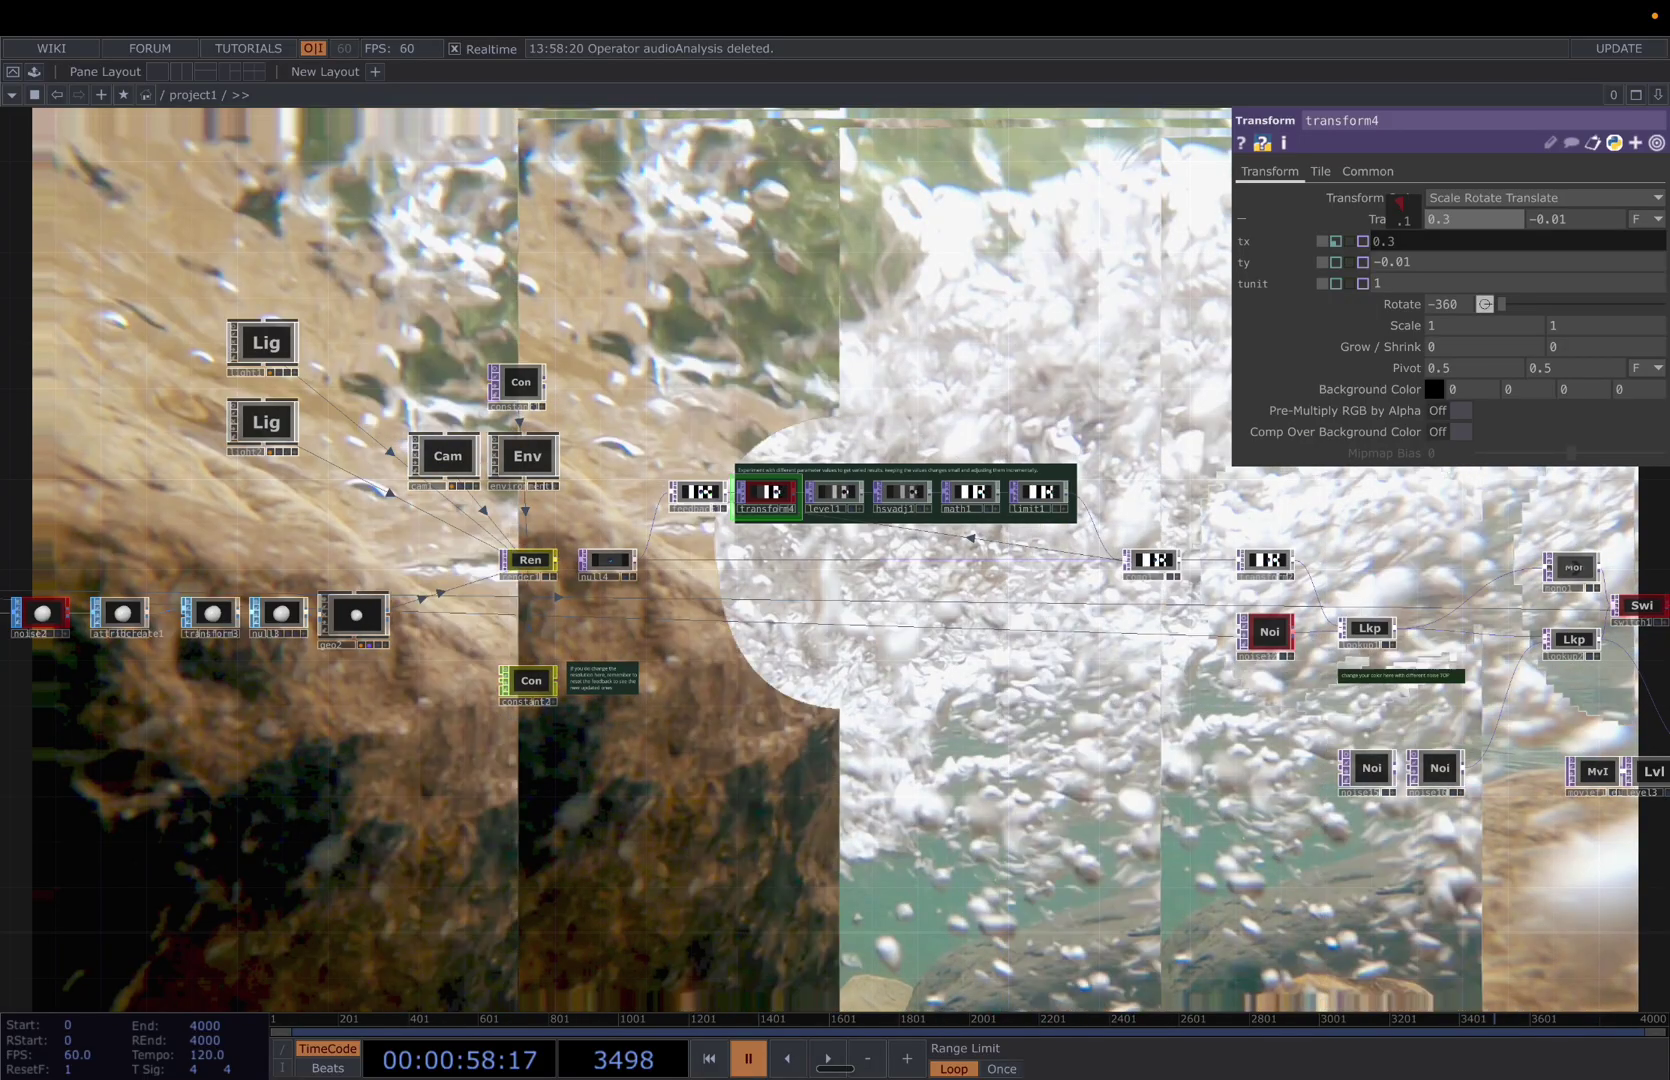
pyautogui.moveTo(1400, 201); pyautogui.dragTo(1405, 243, button='middle')
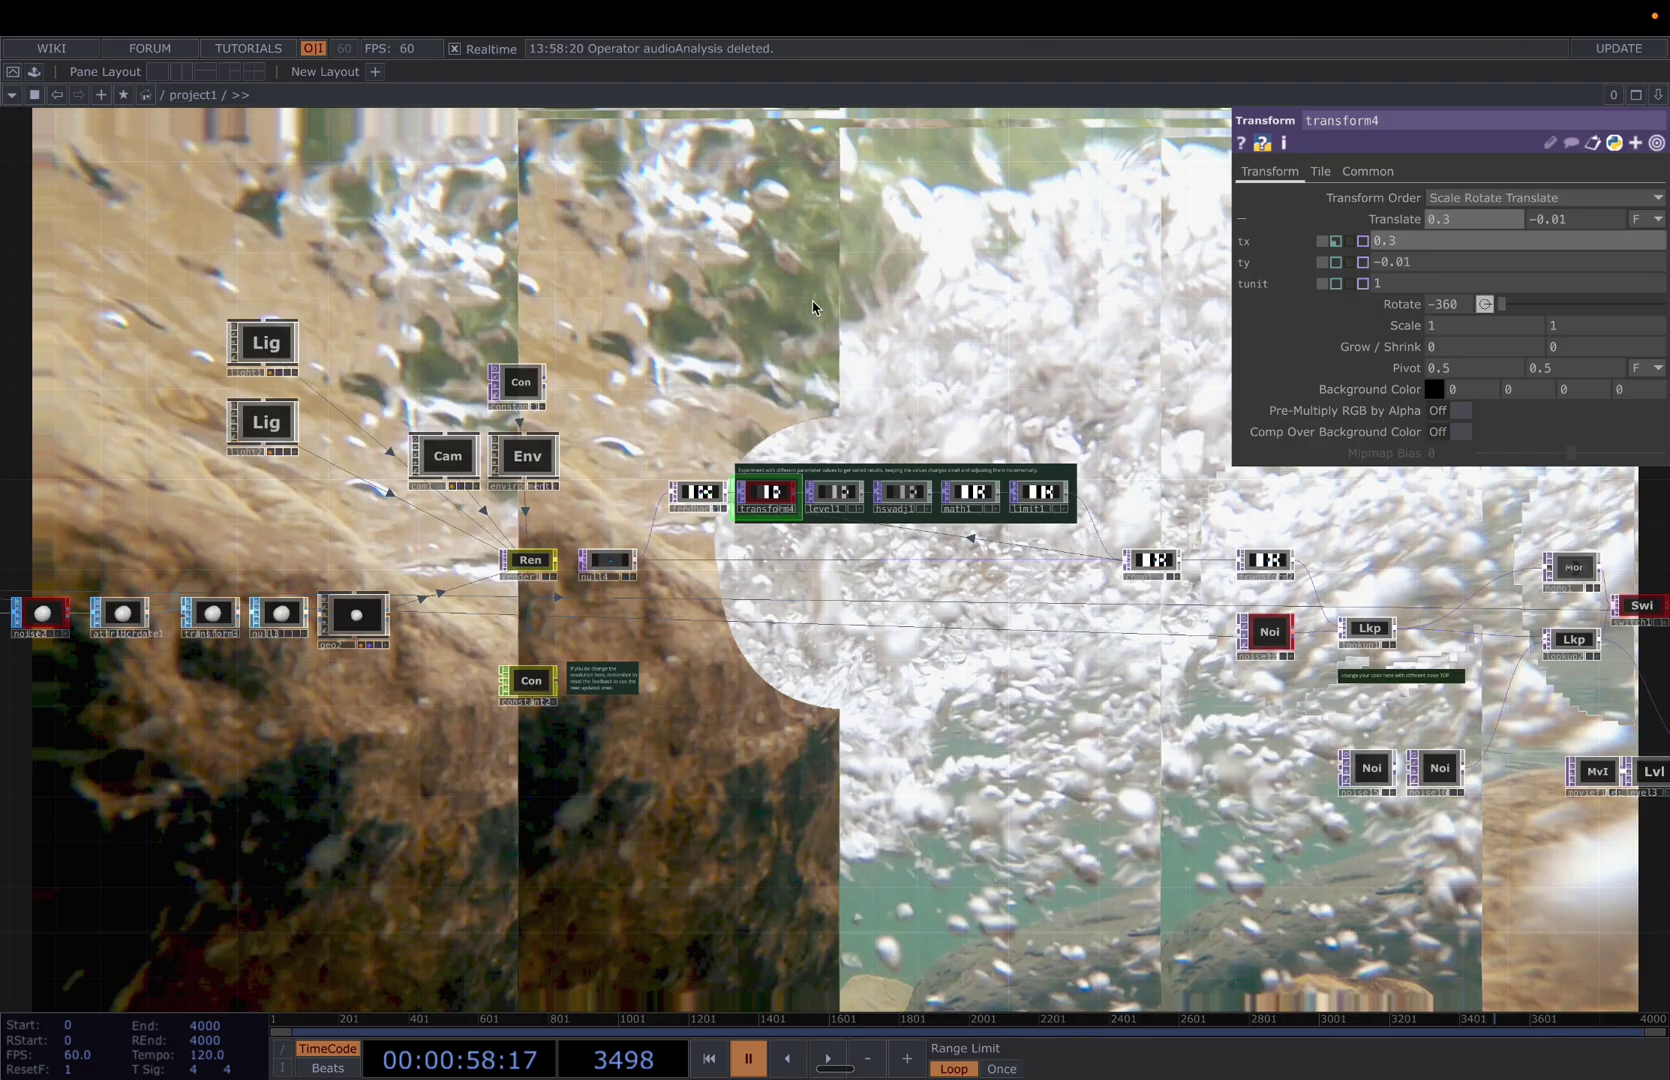
# Add the audioAnalysis component from the palette's Tools category to the network beneath the audio file input
pyautogui.moveTo(810, 441); pyautogui.dragTo(1297, 473)
pyautogui.scroll(-5, 1189, 965)
pyautogui.moveTo(1223, 876); pyautogui.dragTo(1527, 741)
pyautogui.scroll(2, 537, 683)
pyautogui.moveTo(537, 683); pyautogui.dragTo(443, 709)
pyautogui.scroll(5, 408, 687)
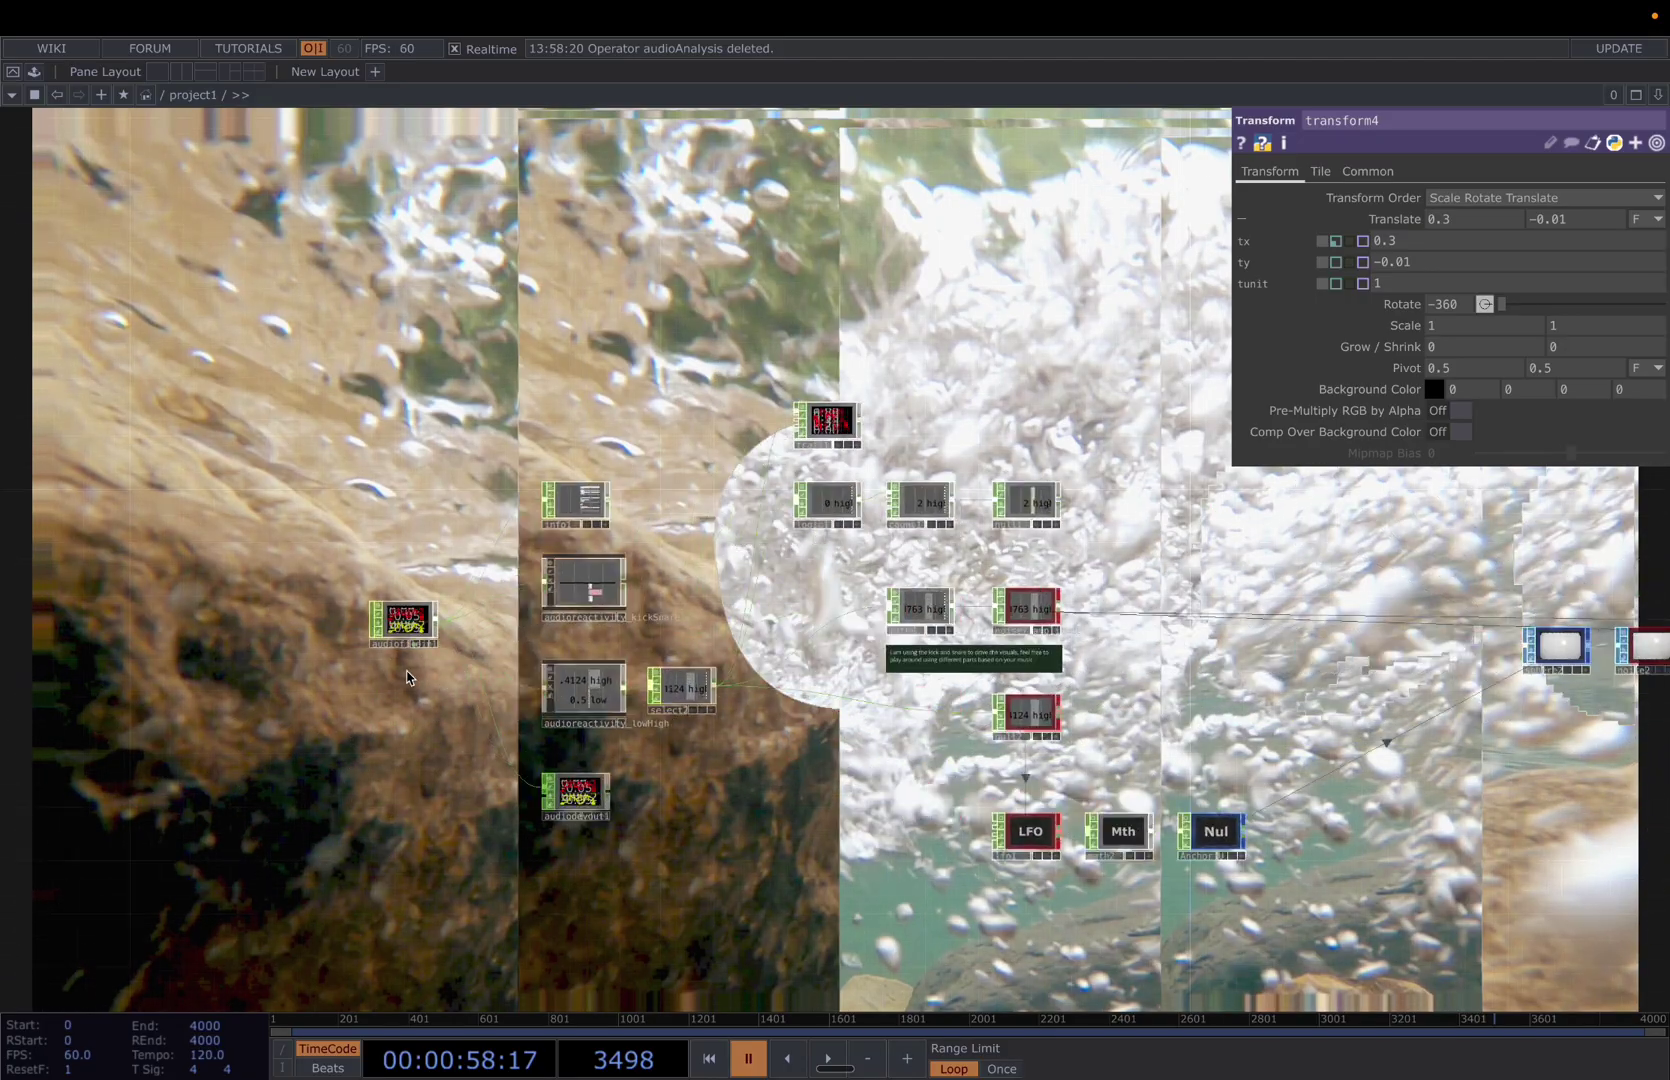
pyautogui.scroll(3, 407, 686)
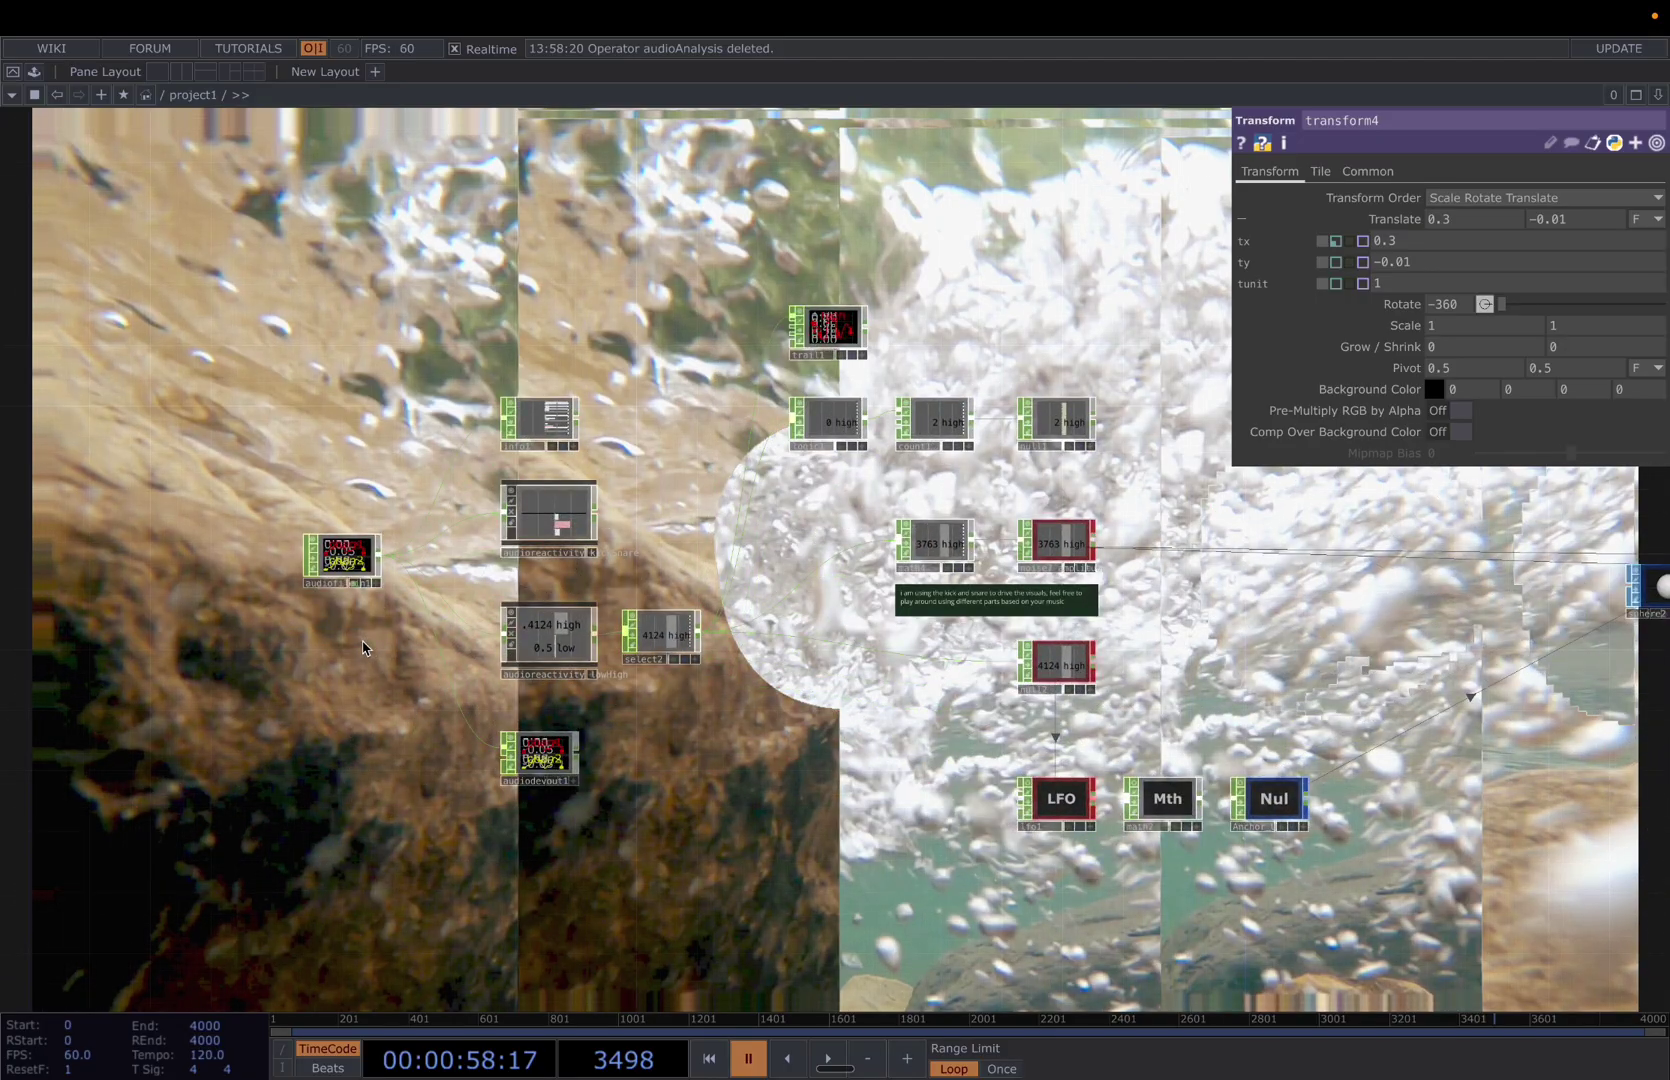
pyautogui.moveTo(361, 720); pyautogui.dragTo(618, 731)
pyautogui.click(35, 73)
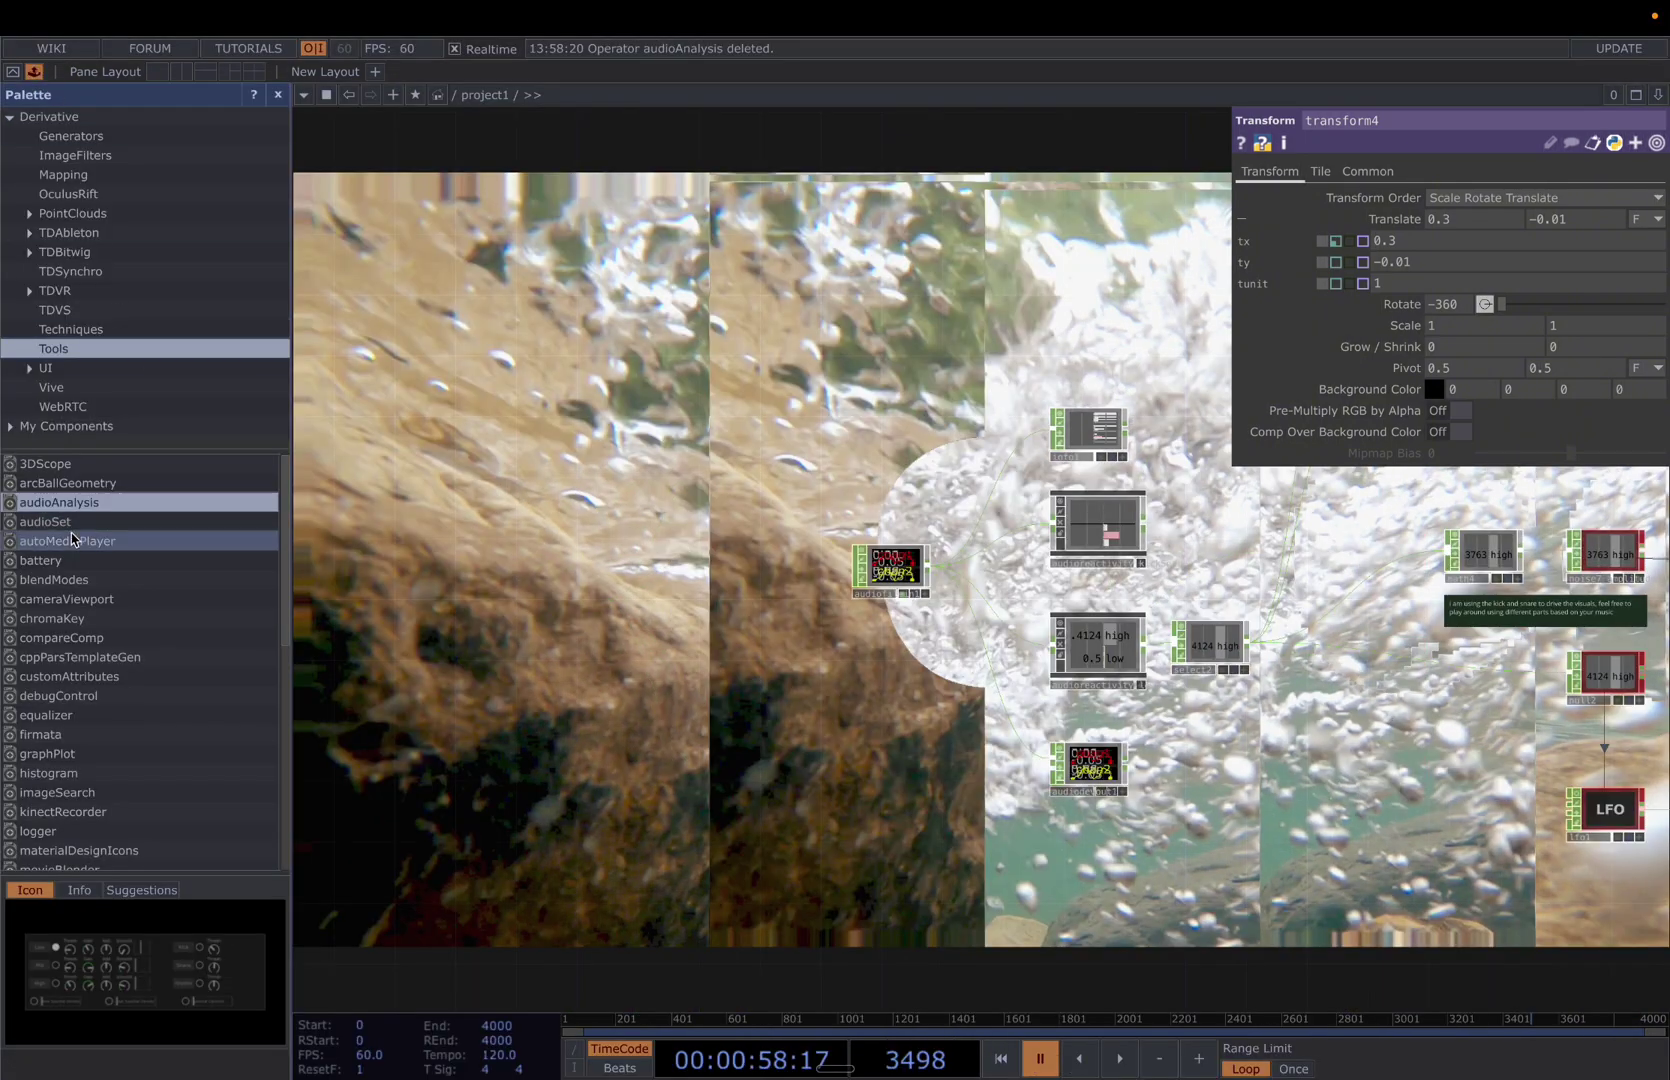
pyautogui.moveTo(211, 503); pyautogui.dragTo(797, 735)
pyautogui.moveTo(940, 675); pyautogui.dragTo(648, 645)
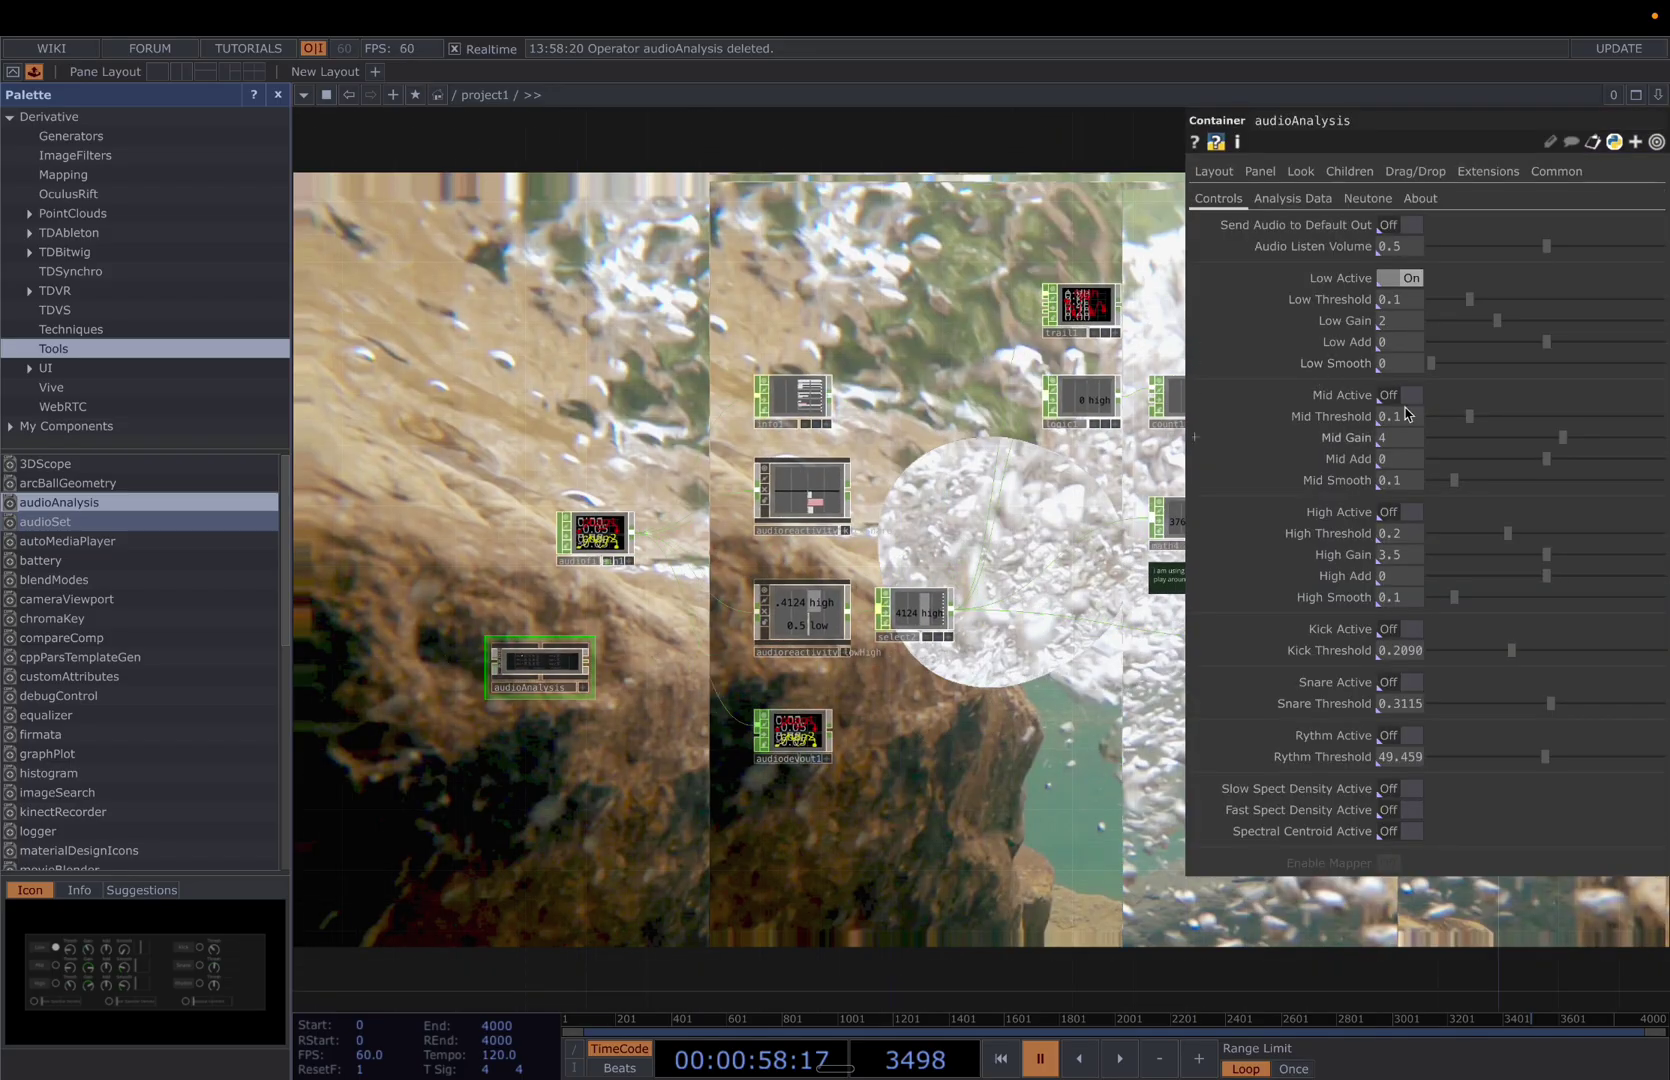
pyautogui.moveTo(986, 752); pyautogui.dragTo(877, 752)
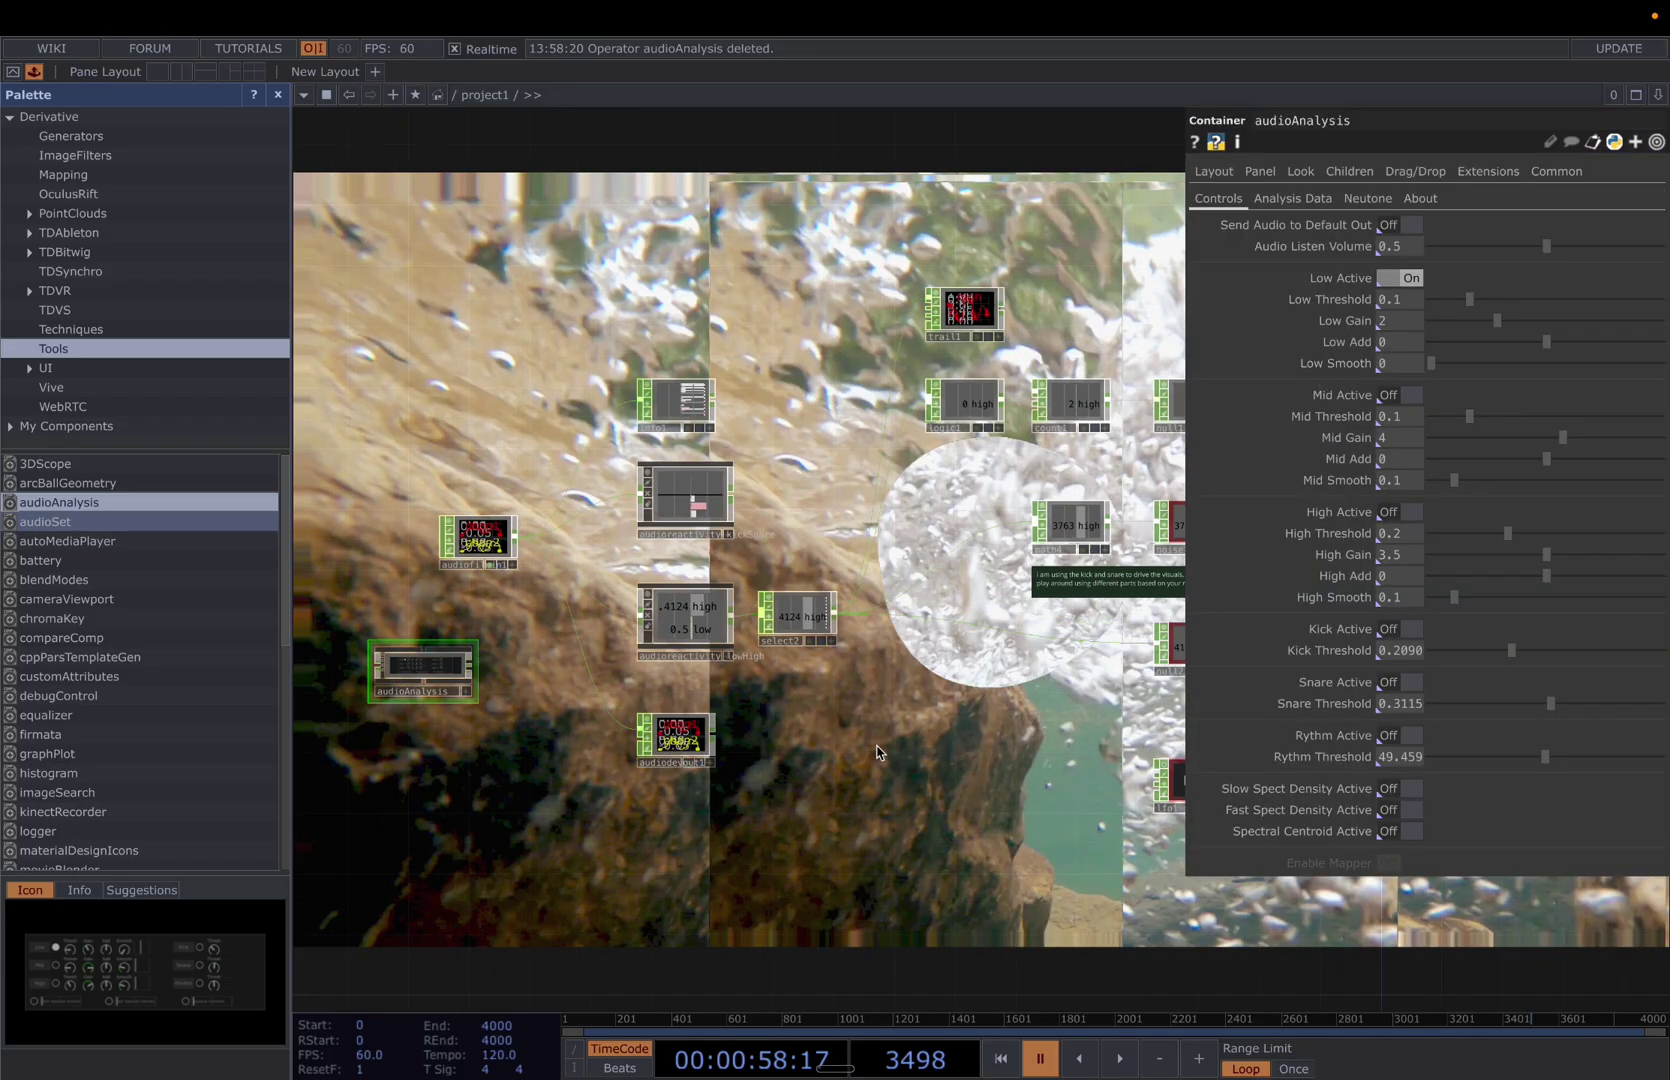
pyautogui.press('p')
# Inspect the audioreactivity_lowHigh controls and try 10 as the upper limit of the High output range
pyautogui.moveTo(467, 690); pyautogui.dragTo(517, 700)
pyautogui.scroll(1, 762, 698)
pyautogui.scroll(-4, 711, 708)
pyautogui.click(700, 645)
pyautogui.press('p')
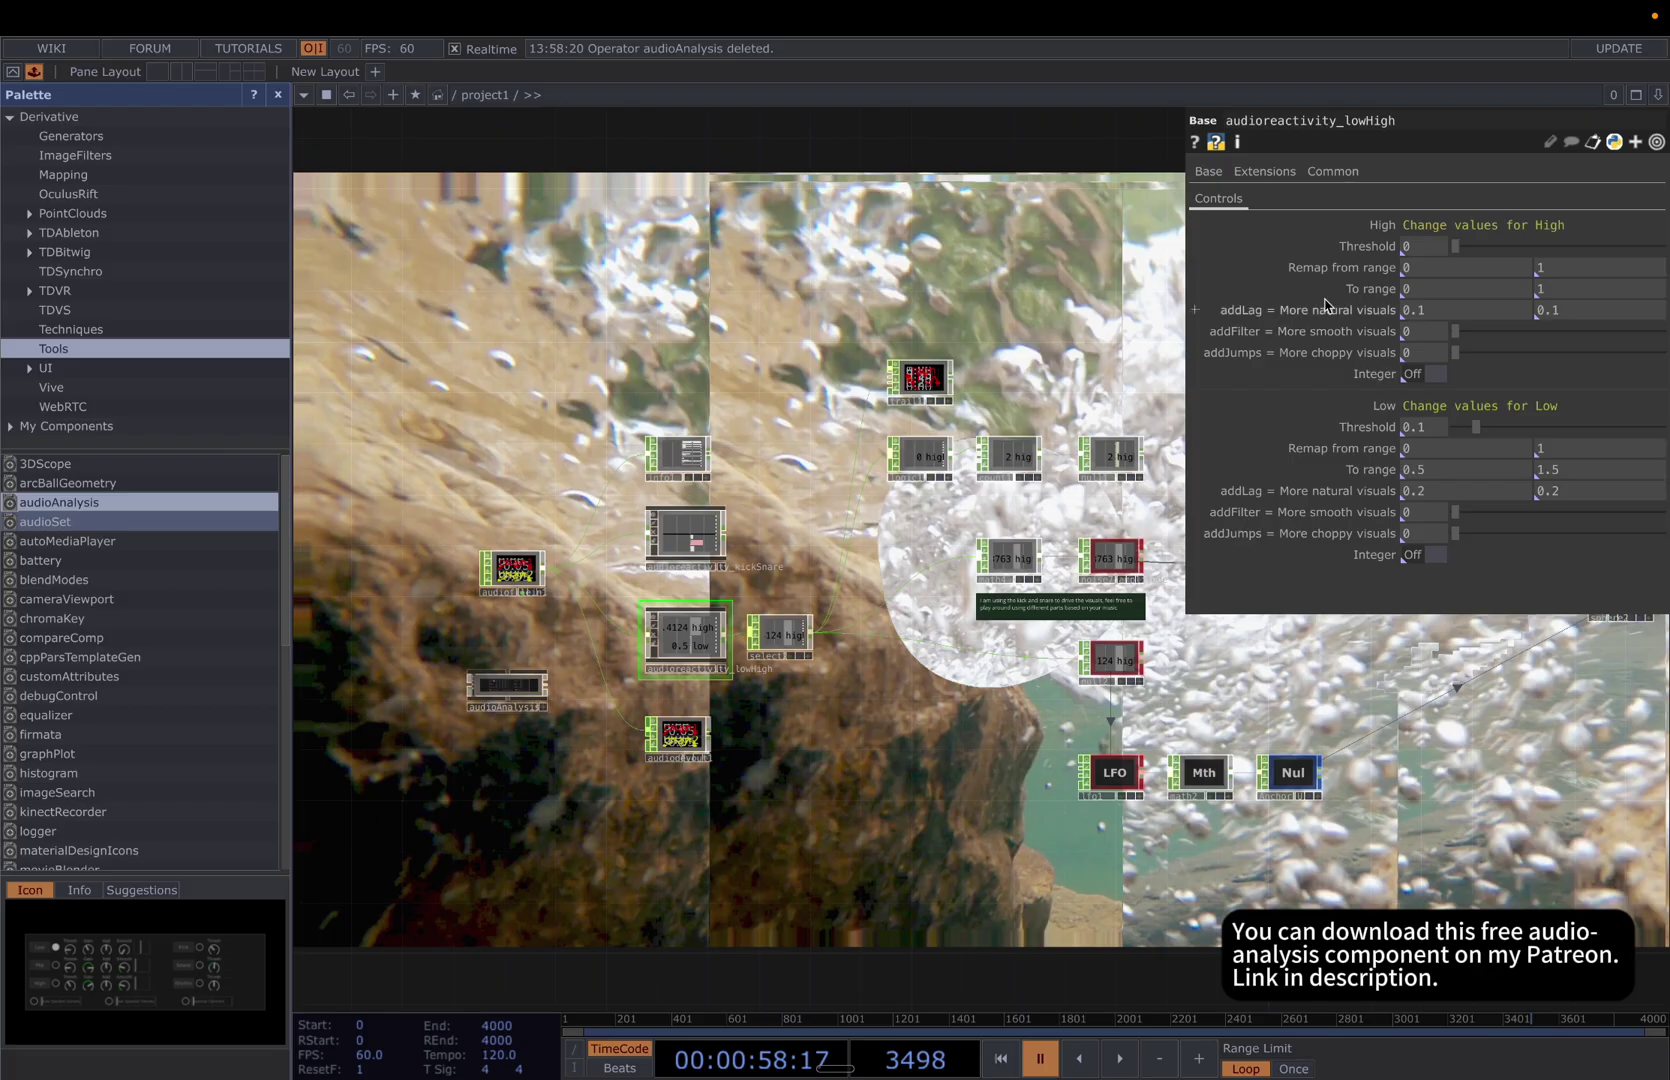
pyautogui.scroll(1, 682, 668)
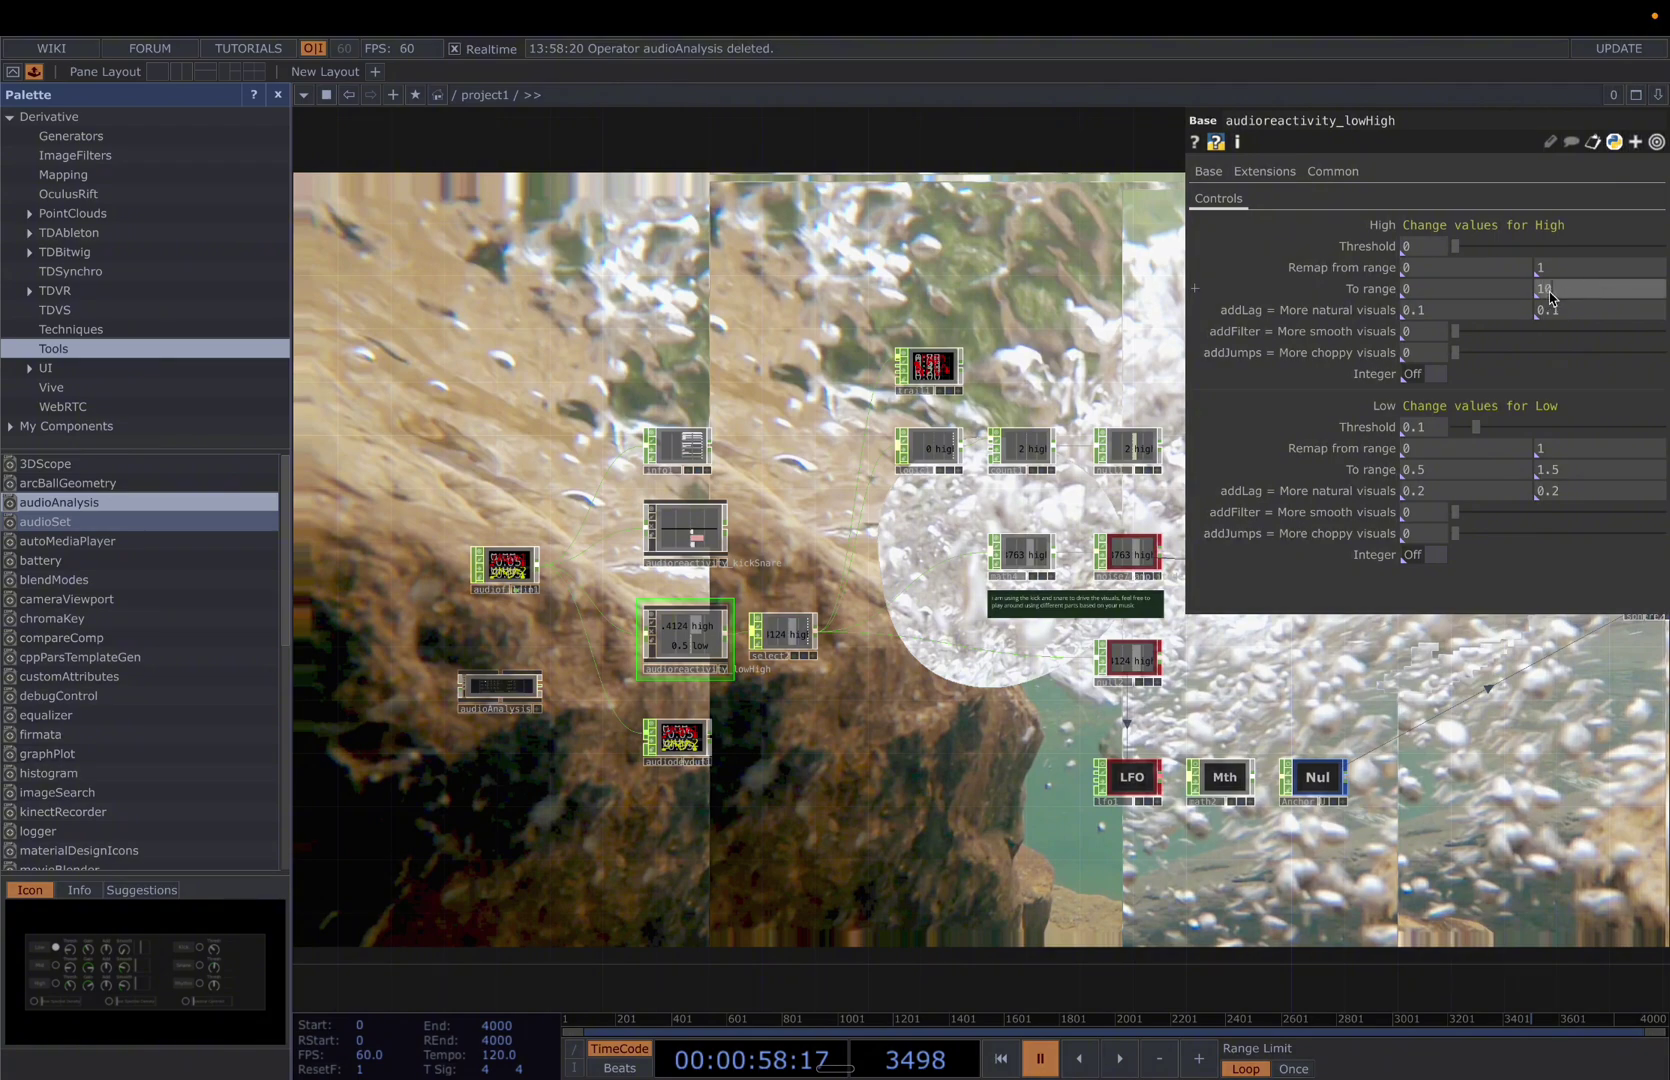
pyautogui.press('BackSpace')
pyautogui.moveTo(820, 765); pyautogui.dragTo(790, 772)
pyautogui.scroll(2, 722, 672)
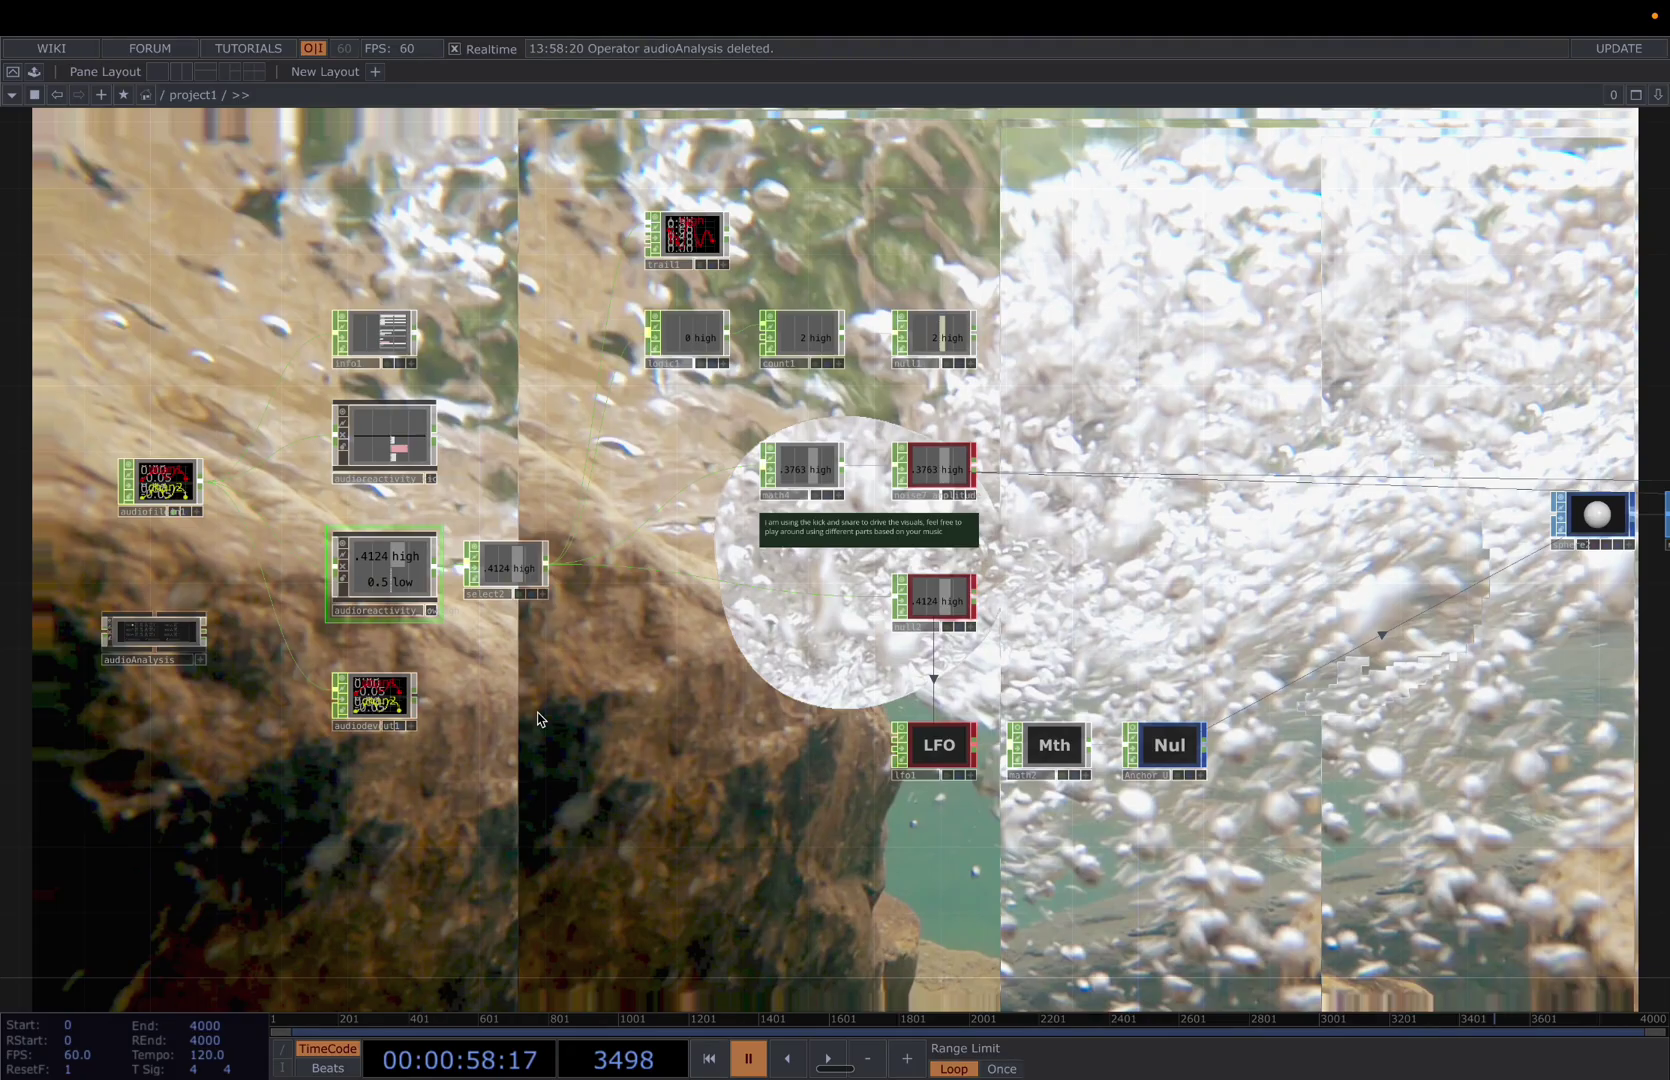
# Examine select2's high channel in the trail during playback, pause it, and open logic1's parameters
pyautogui.click(522, 588)
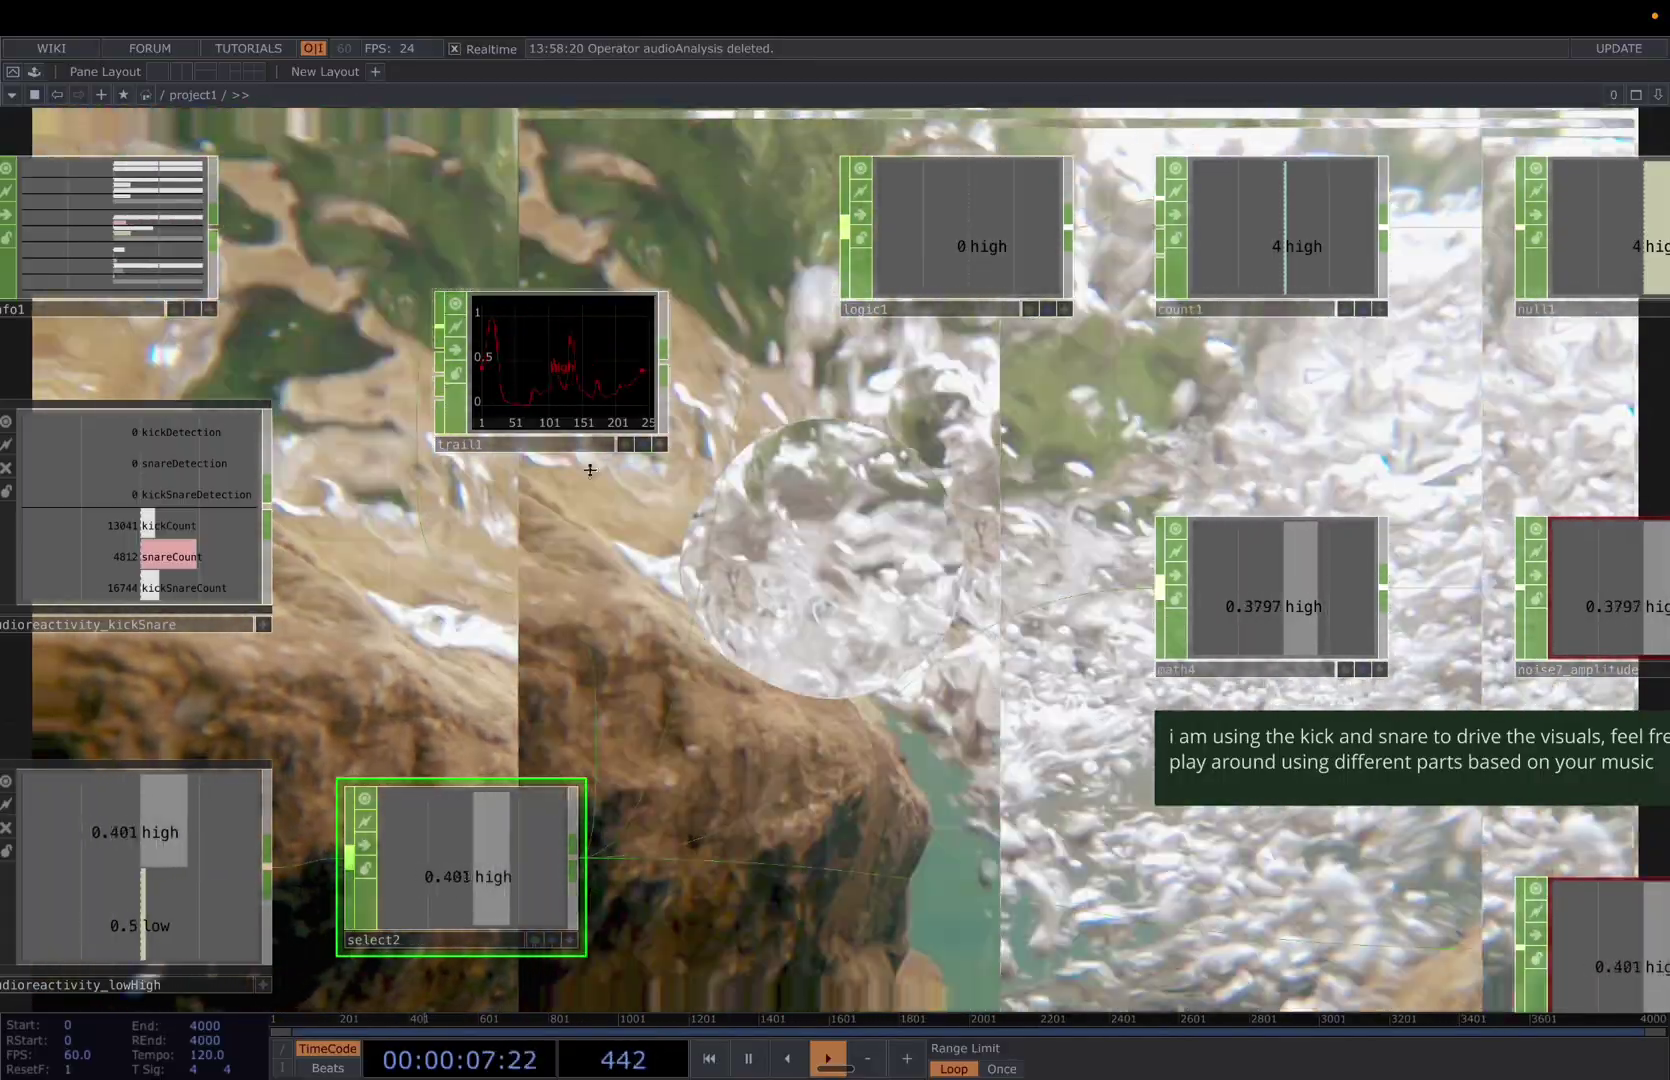
pyautogui.press('space')
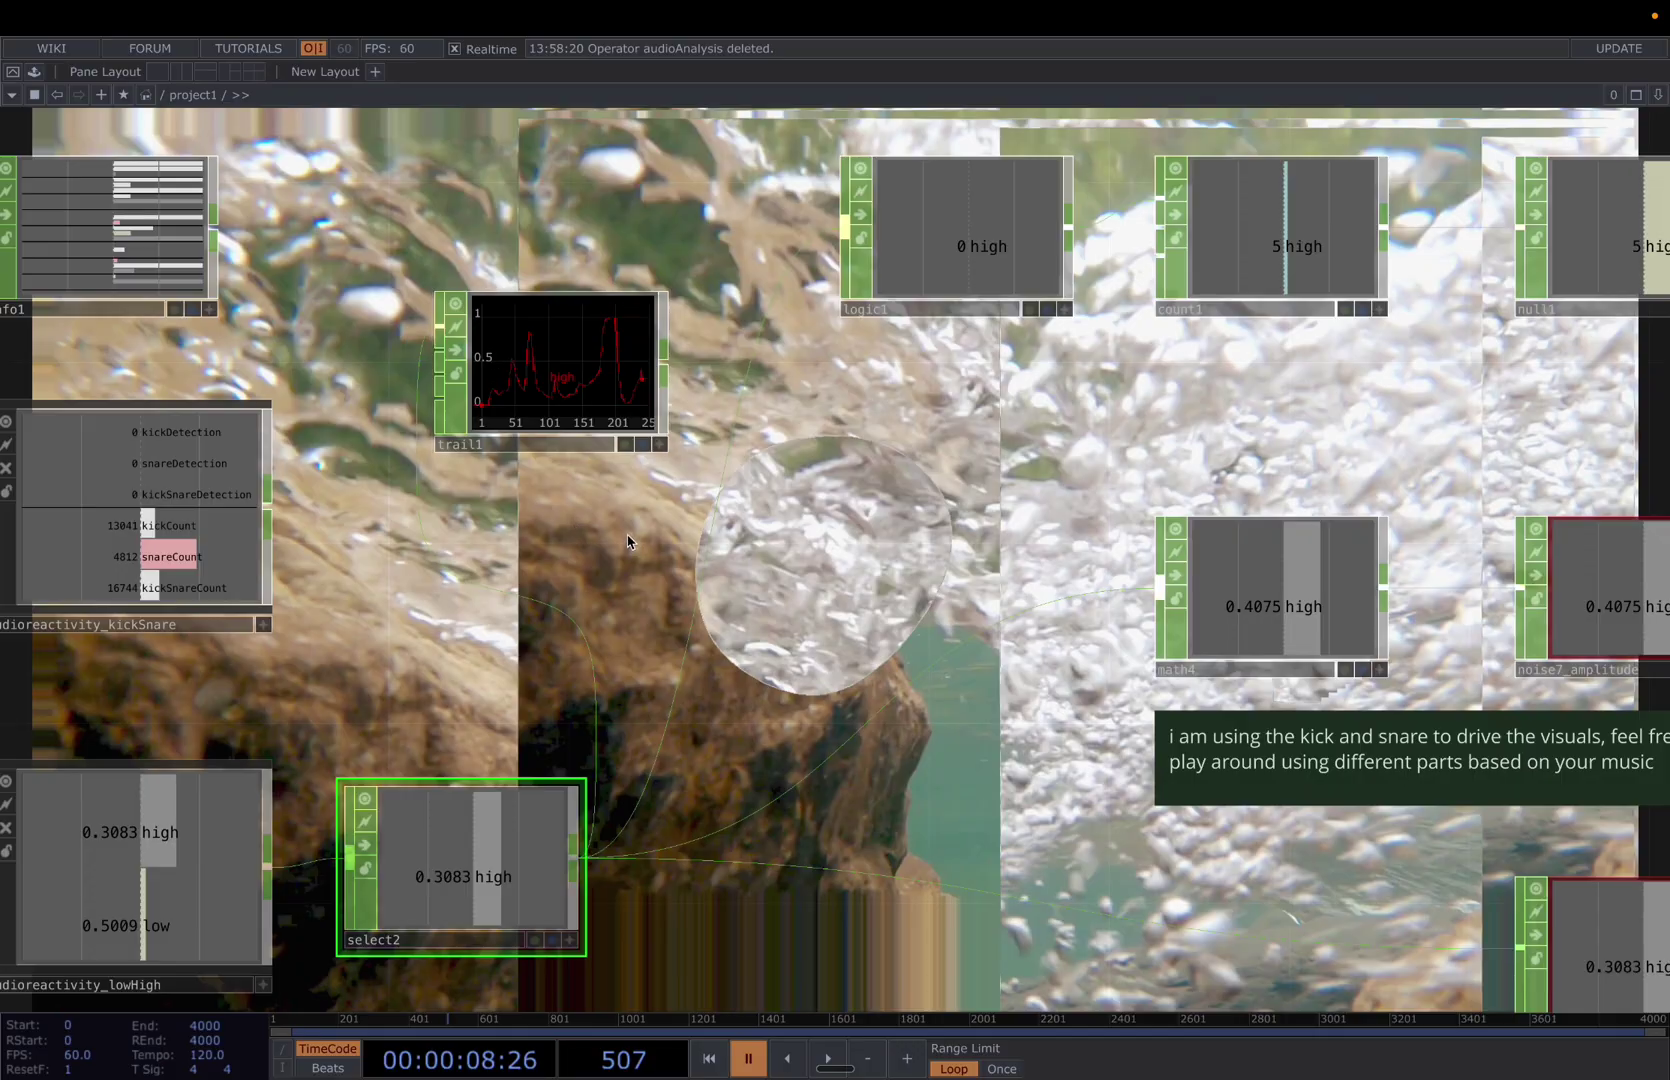
pyautogui.moveTo(810, 688); pyautogui.dragTo(726, 784)
pyautogui.click(843, 337)
pyautogui.press('p')
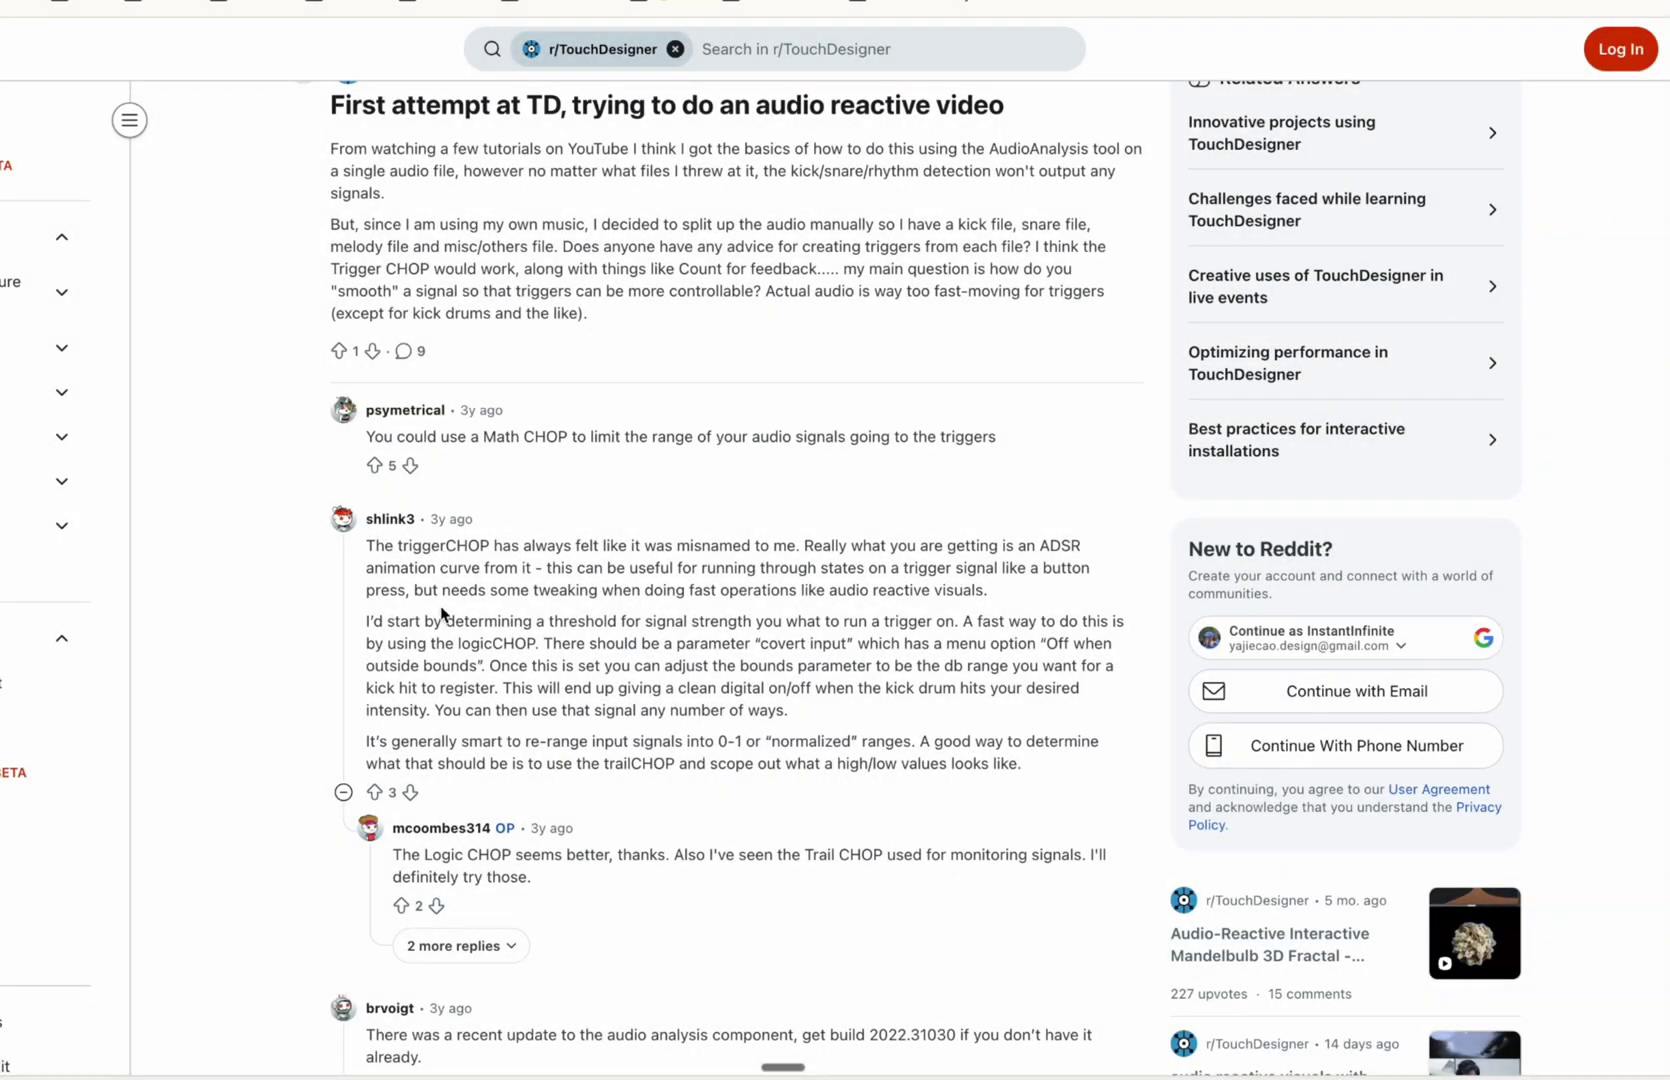
# Switch to the Reddit thread in the browser and read the advice on logicCHOP and its "Off when outside bounds" option
pyautogui.moveTo(458, 643); pyautogui.dragTo(534, 645)
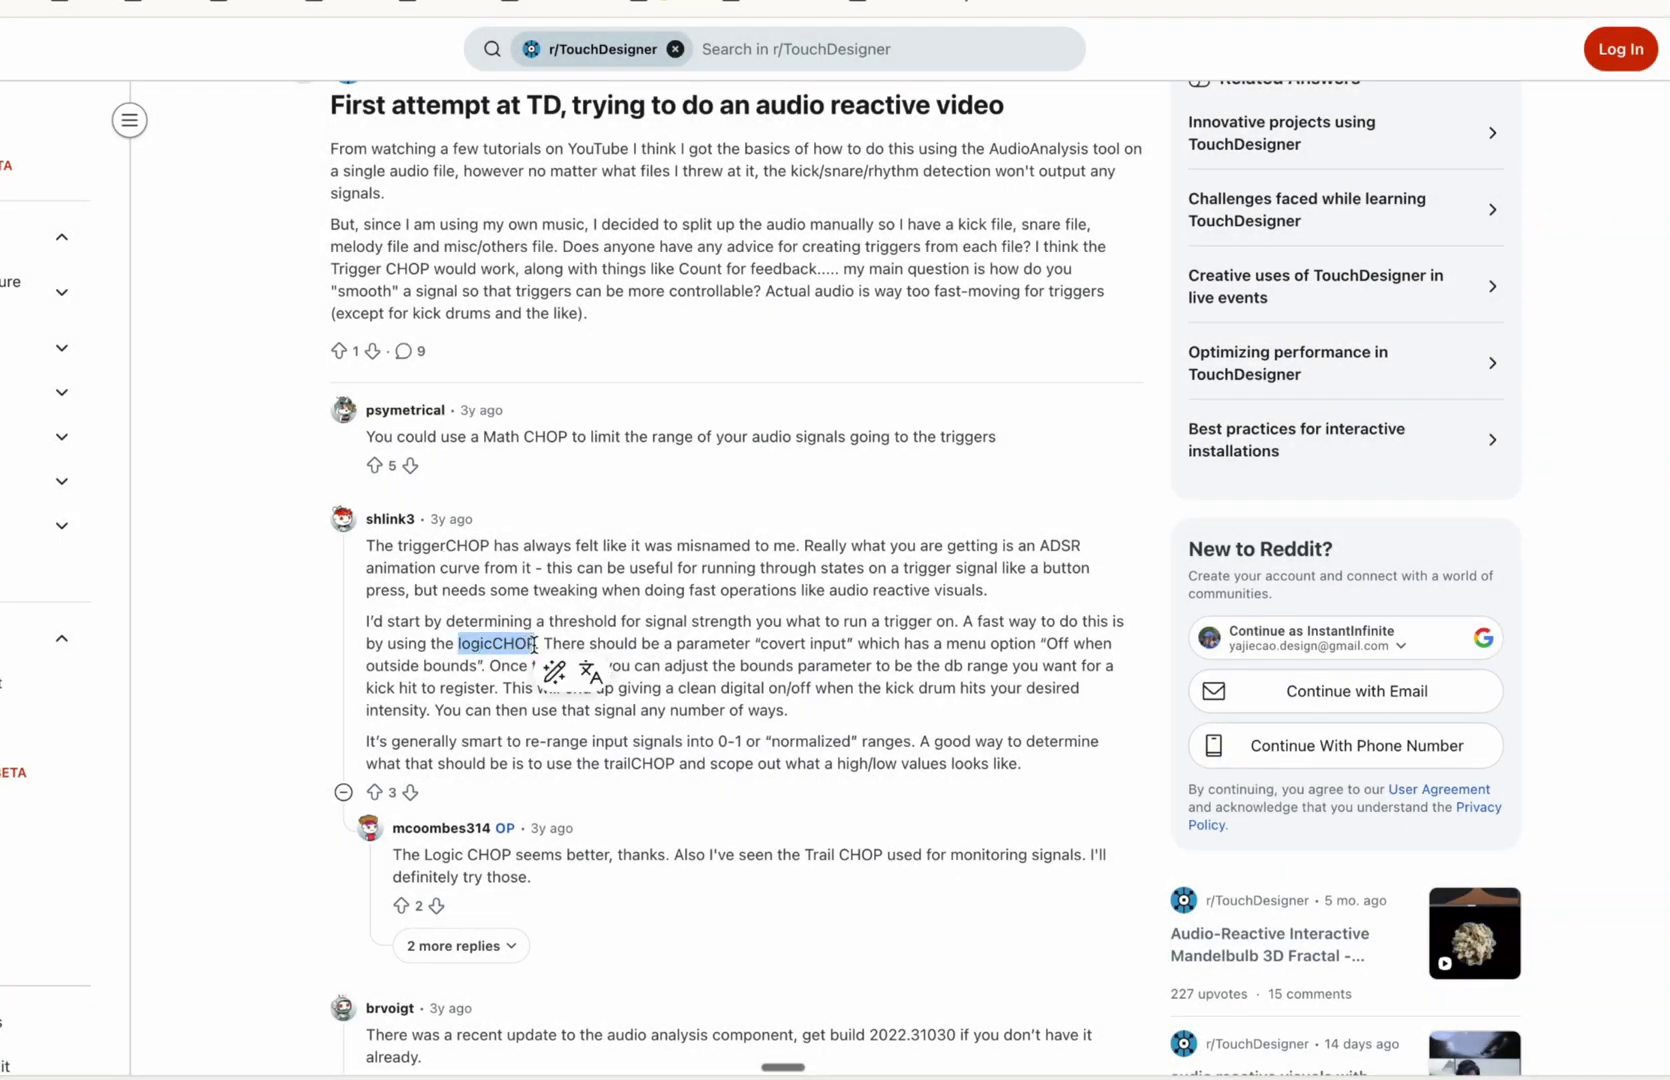
pyautogui.click(534, 645)
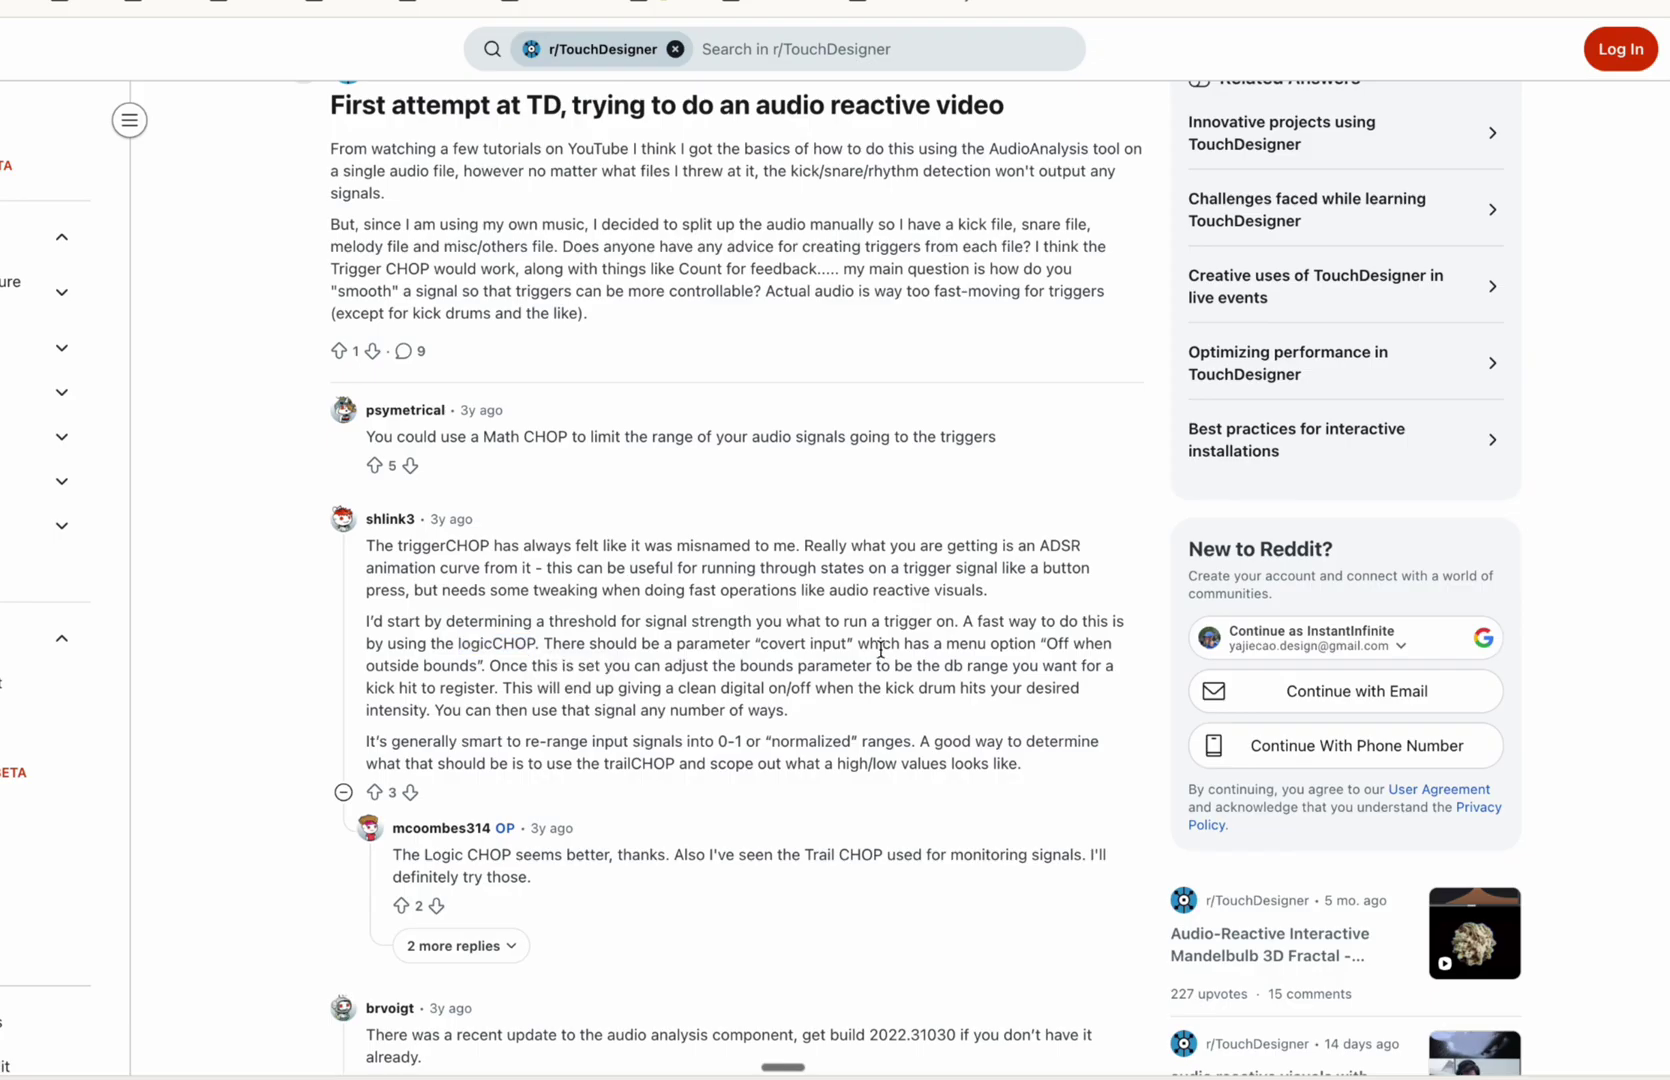
pyautogui.moveTo(1046, 638); pyautogui.dragTo(478, 676)
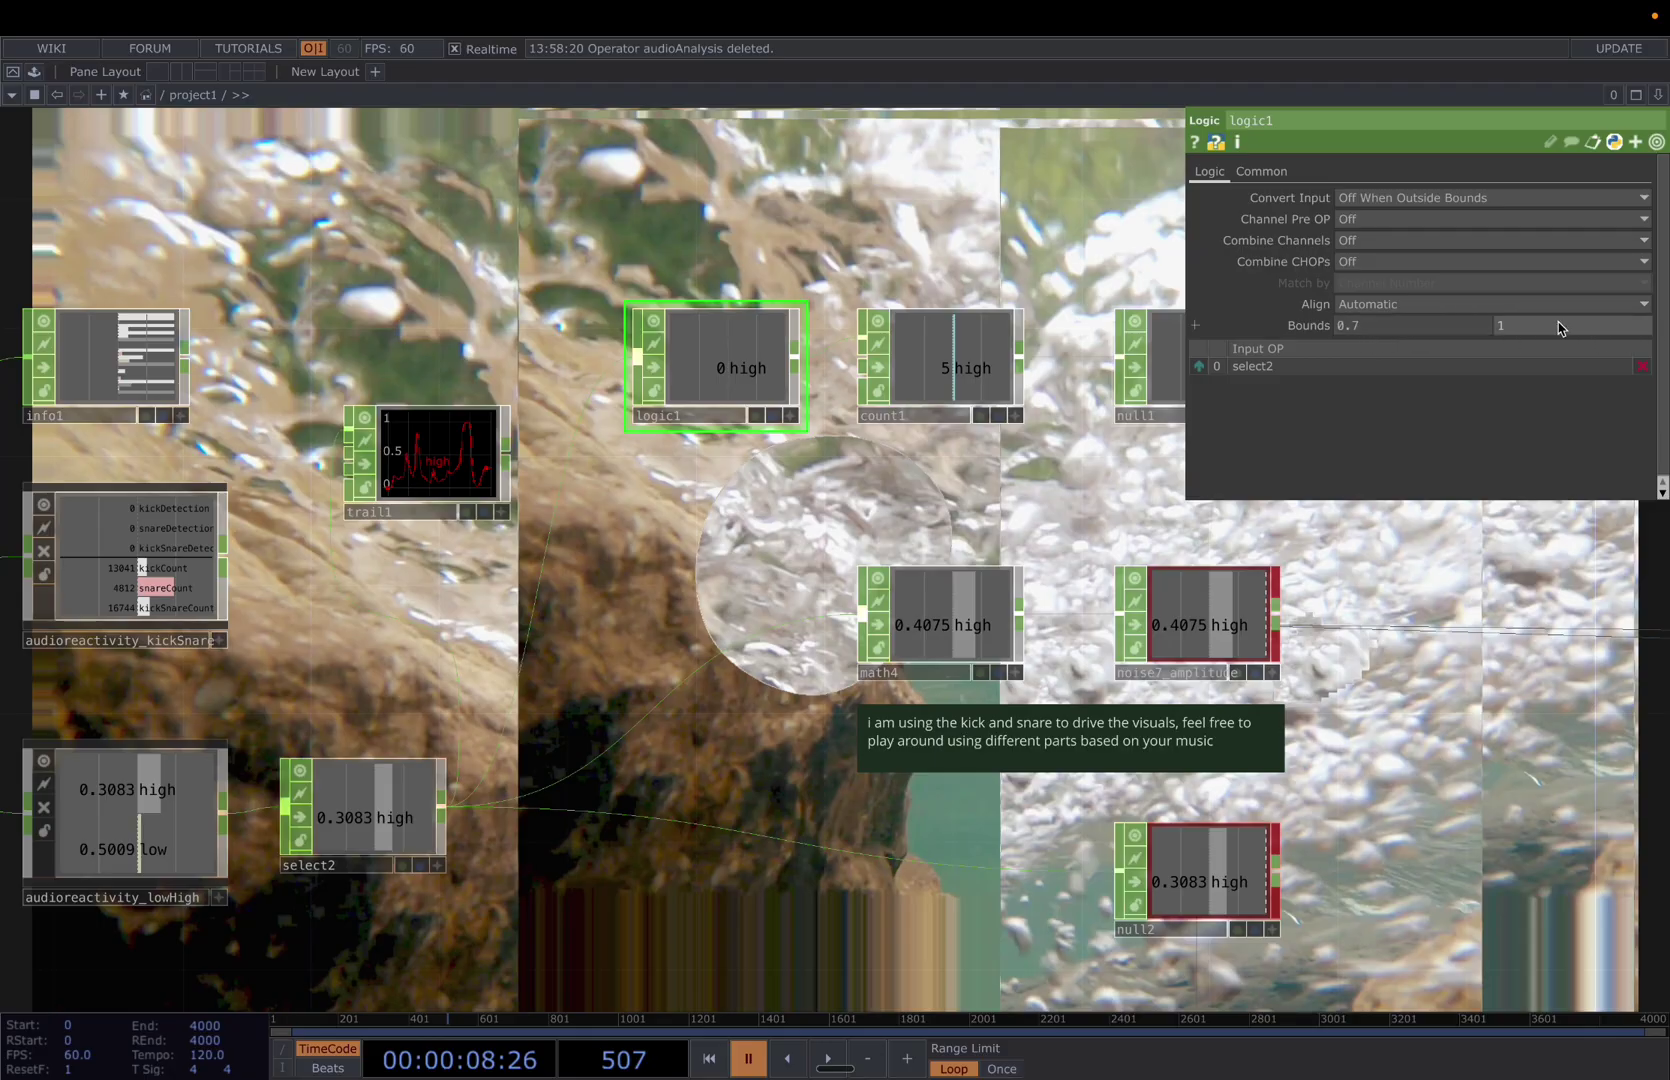
# Return to TouchDesigner and play the timeline briefly to examine how logic1's output drives count1
pyautogui.press('space')
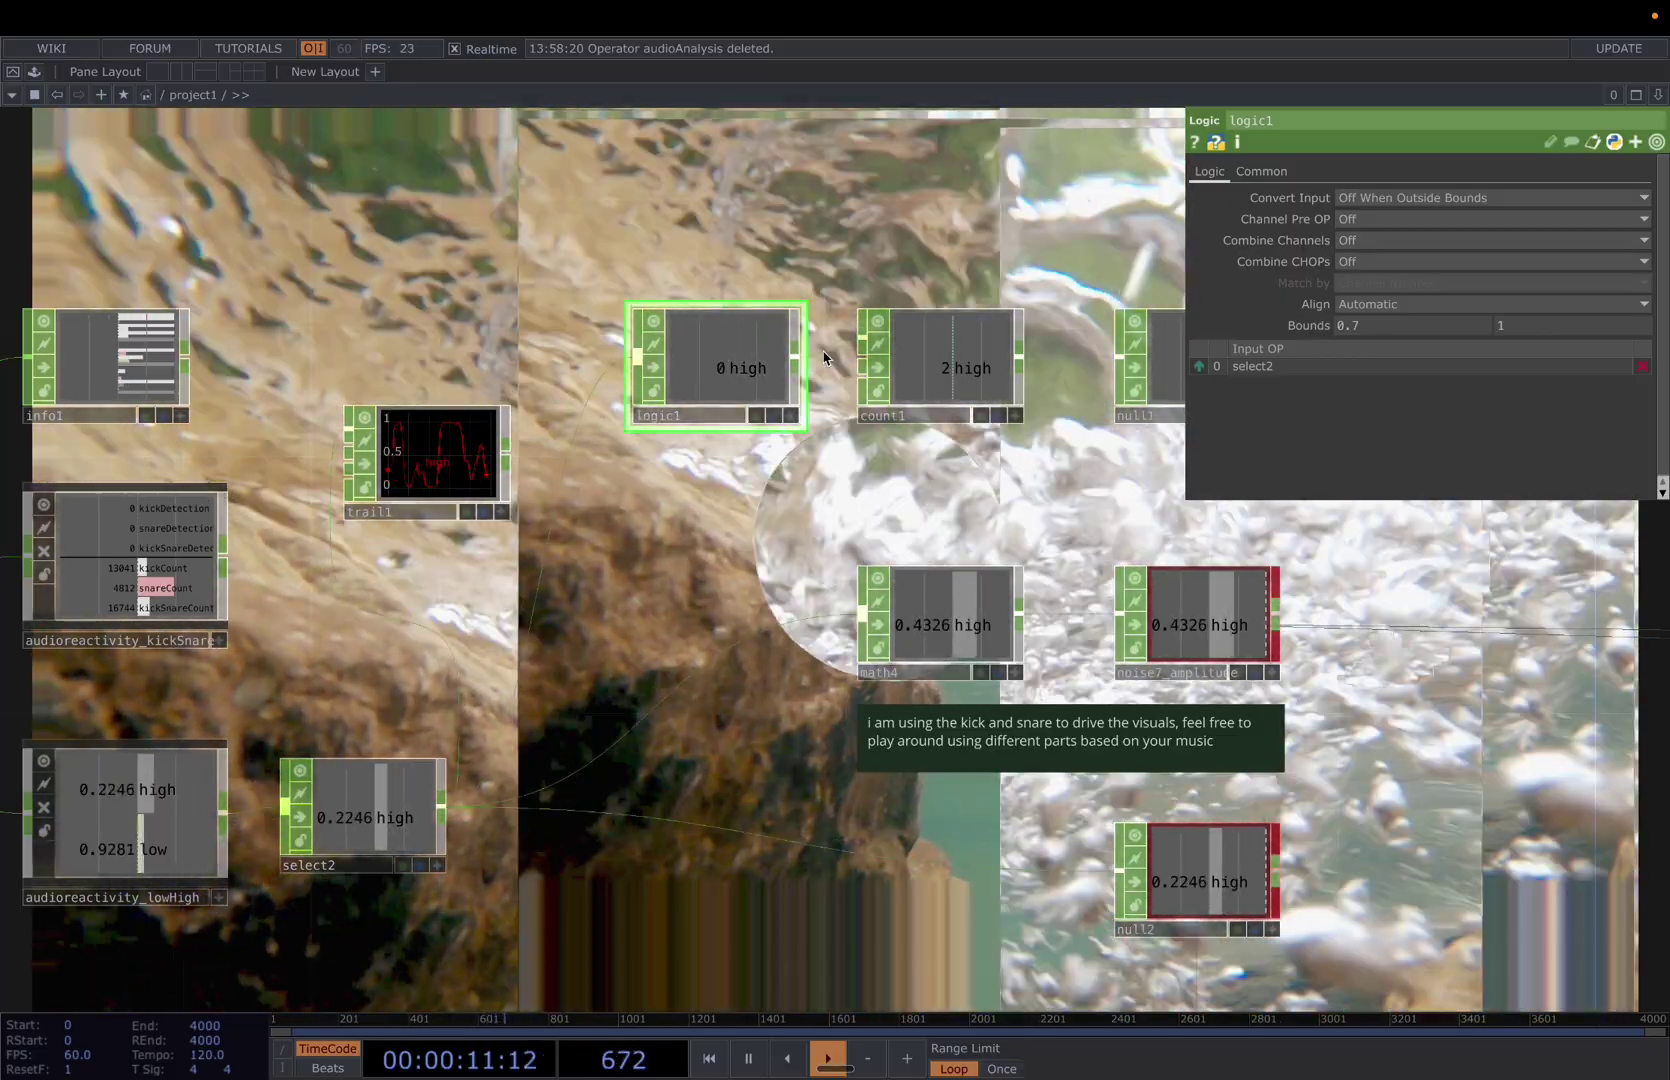
pyautogui.press('space')
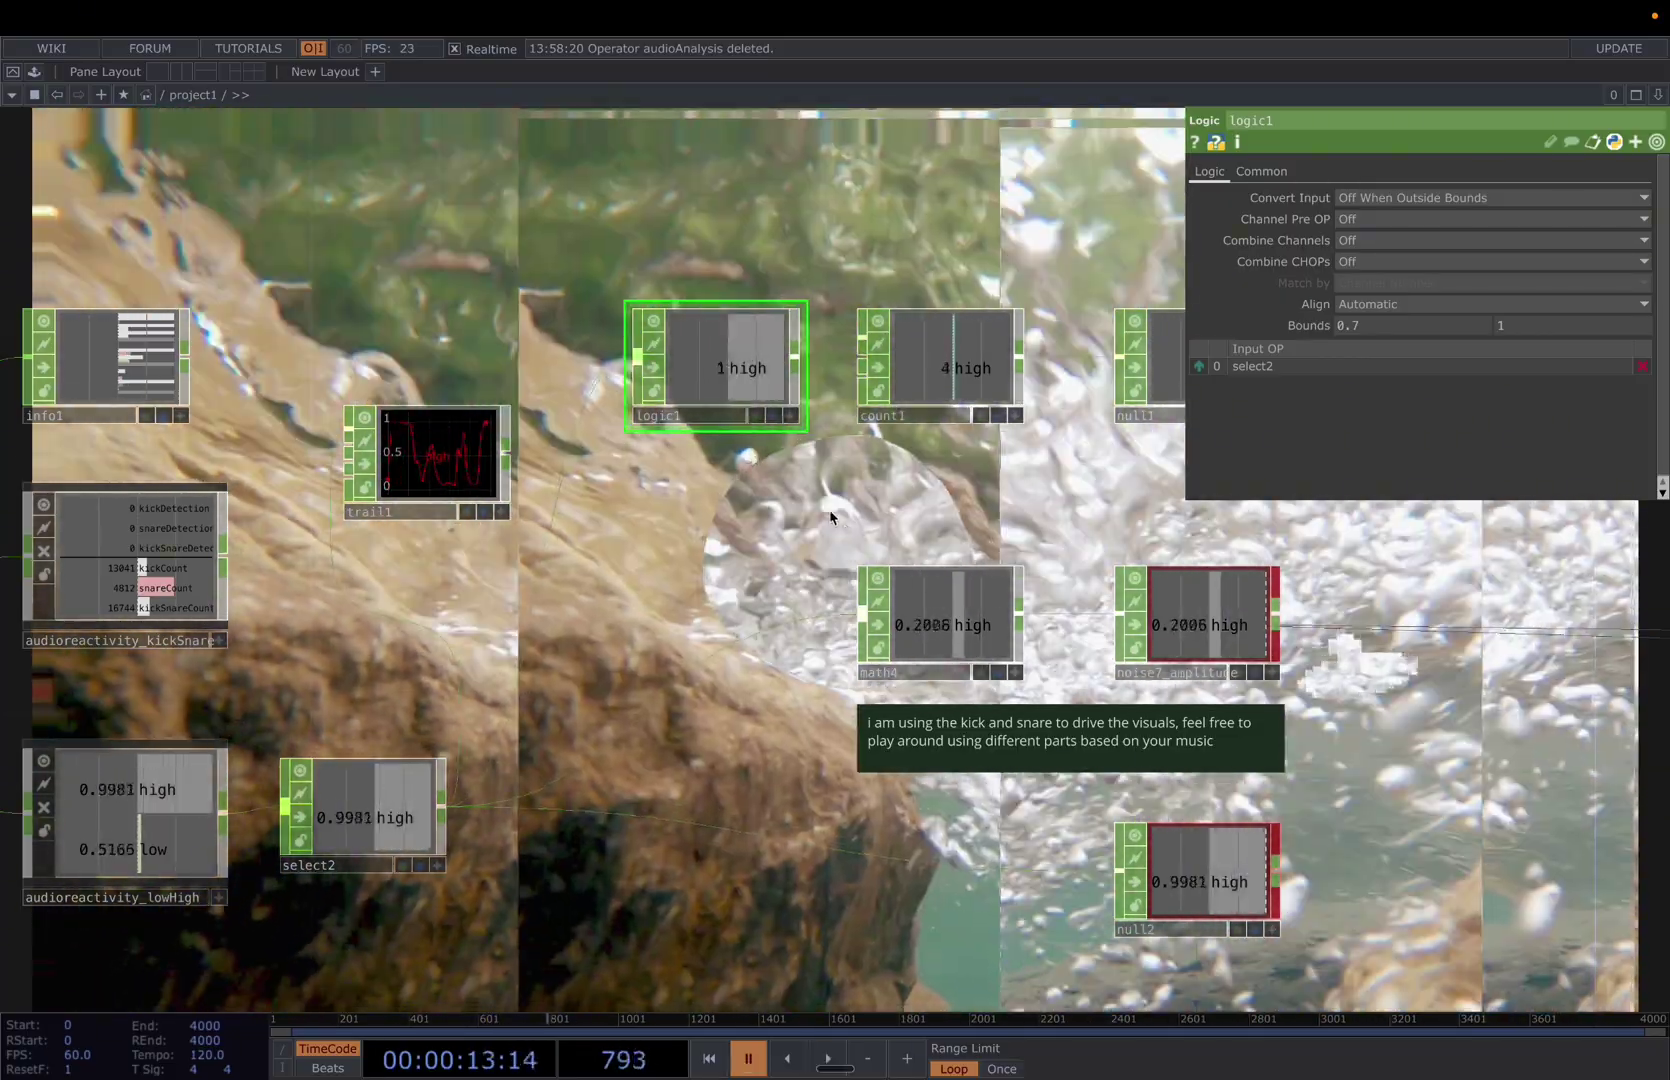
pyautogui.moveTo(843, 504); pyautogui.dragTo(796, 516)
# Set count1's looping limit to a minimum of 2 and a maximum of 5
pyautogui.click(894, 392)
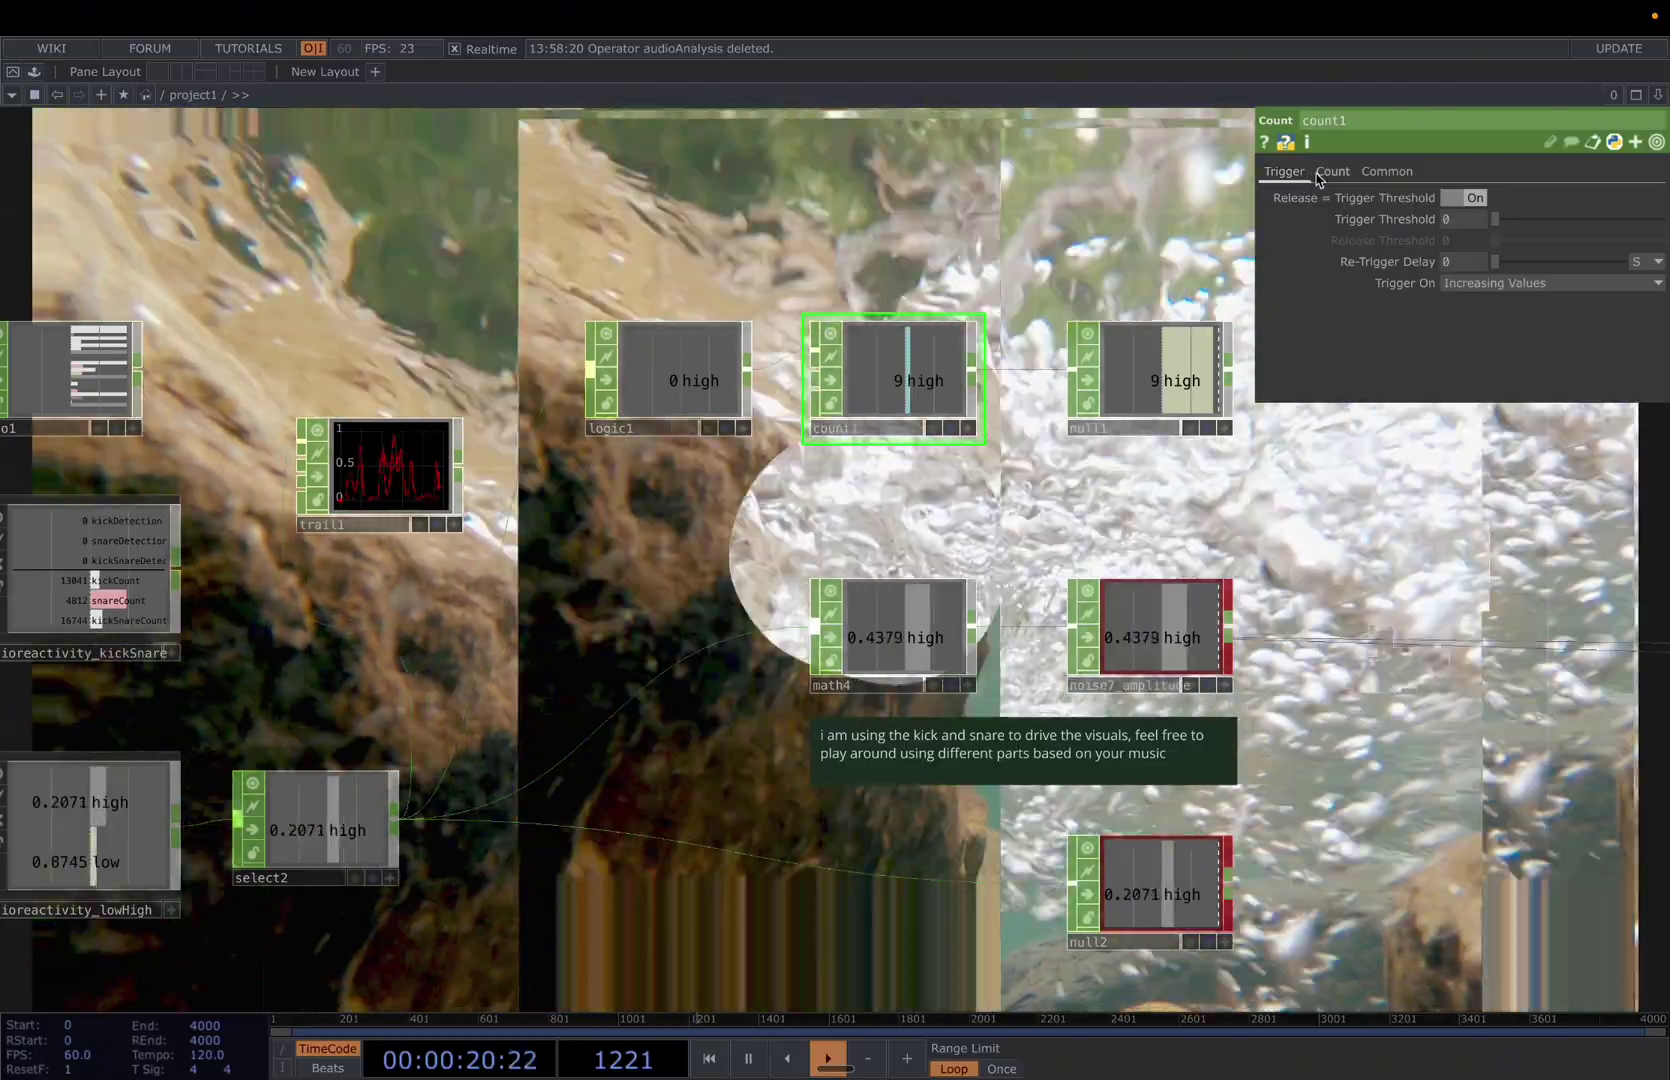
pyautogui.click(1320, 173)
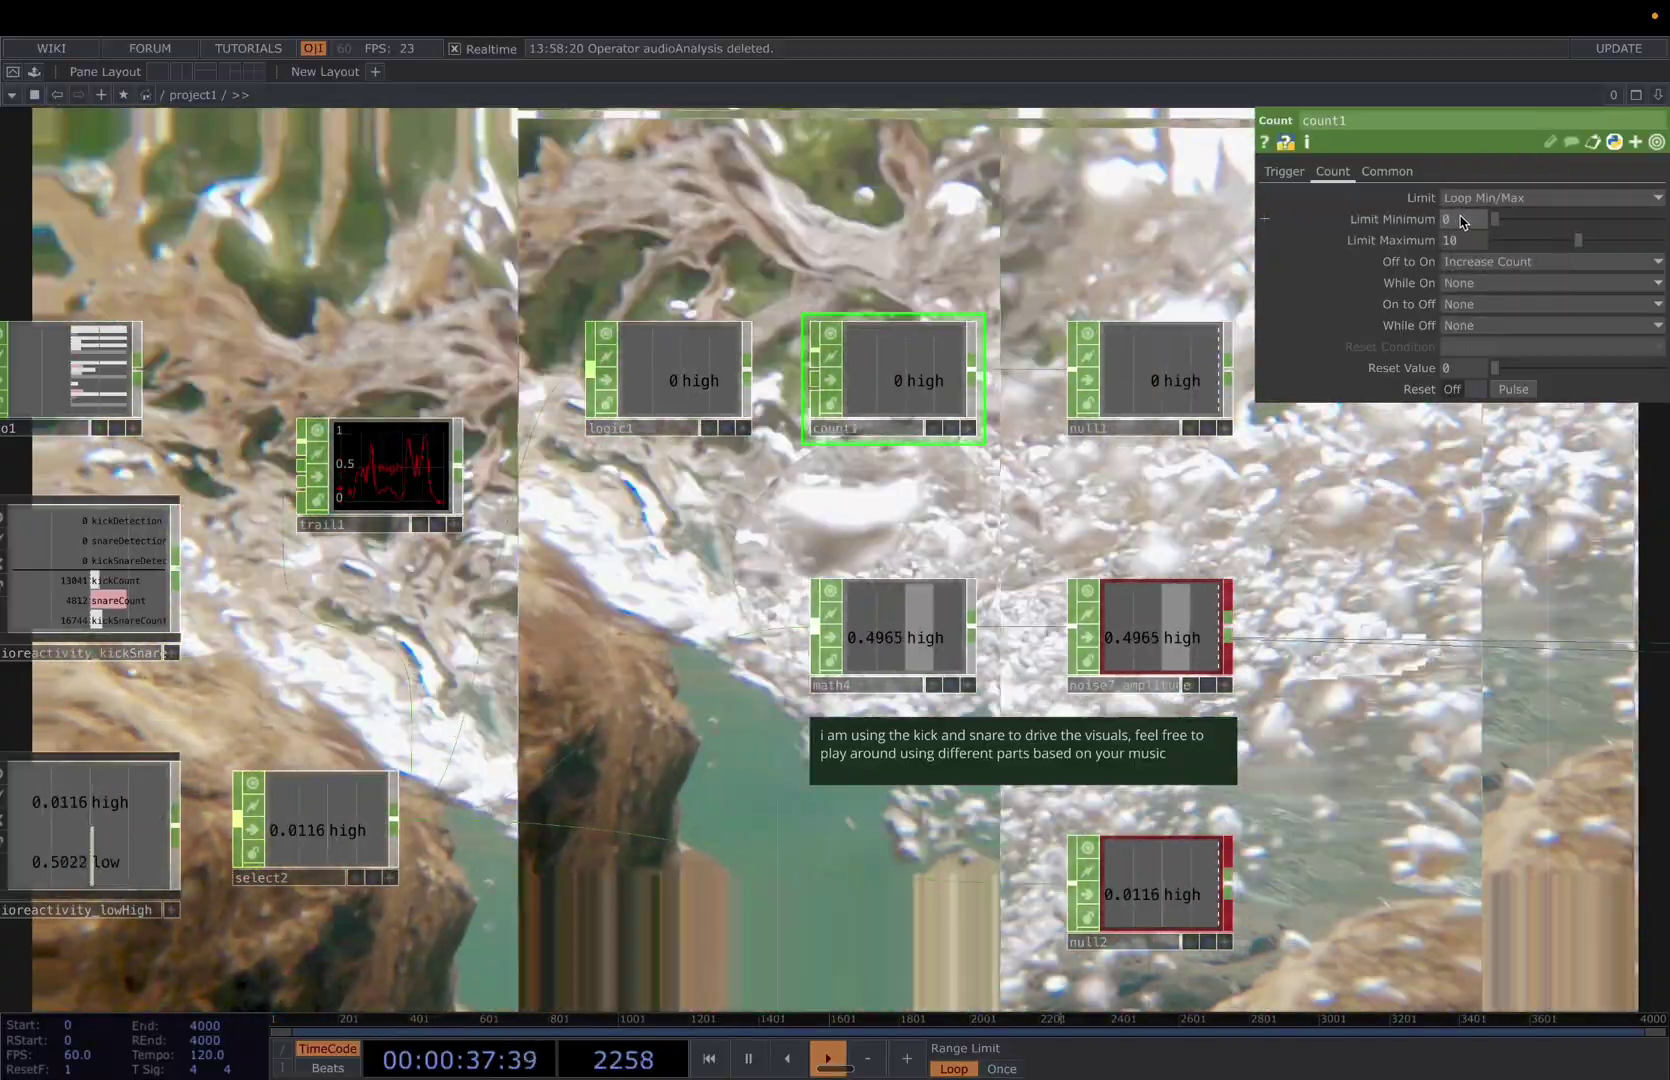
pyautogui.moveTo(1461, 221); pyautogui.dragTo(1420, 225)
pyautogui.write('2')
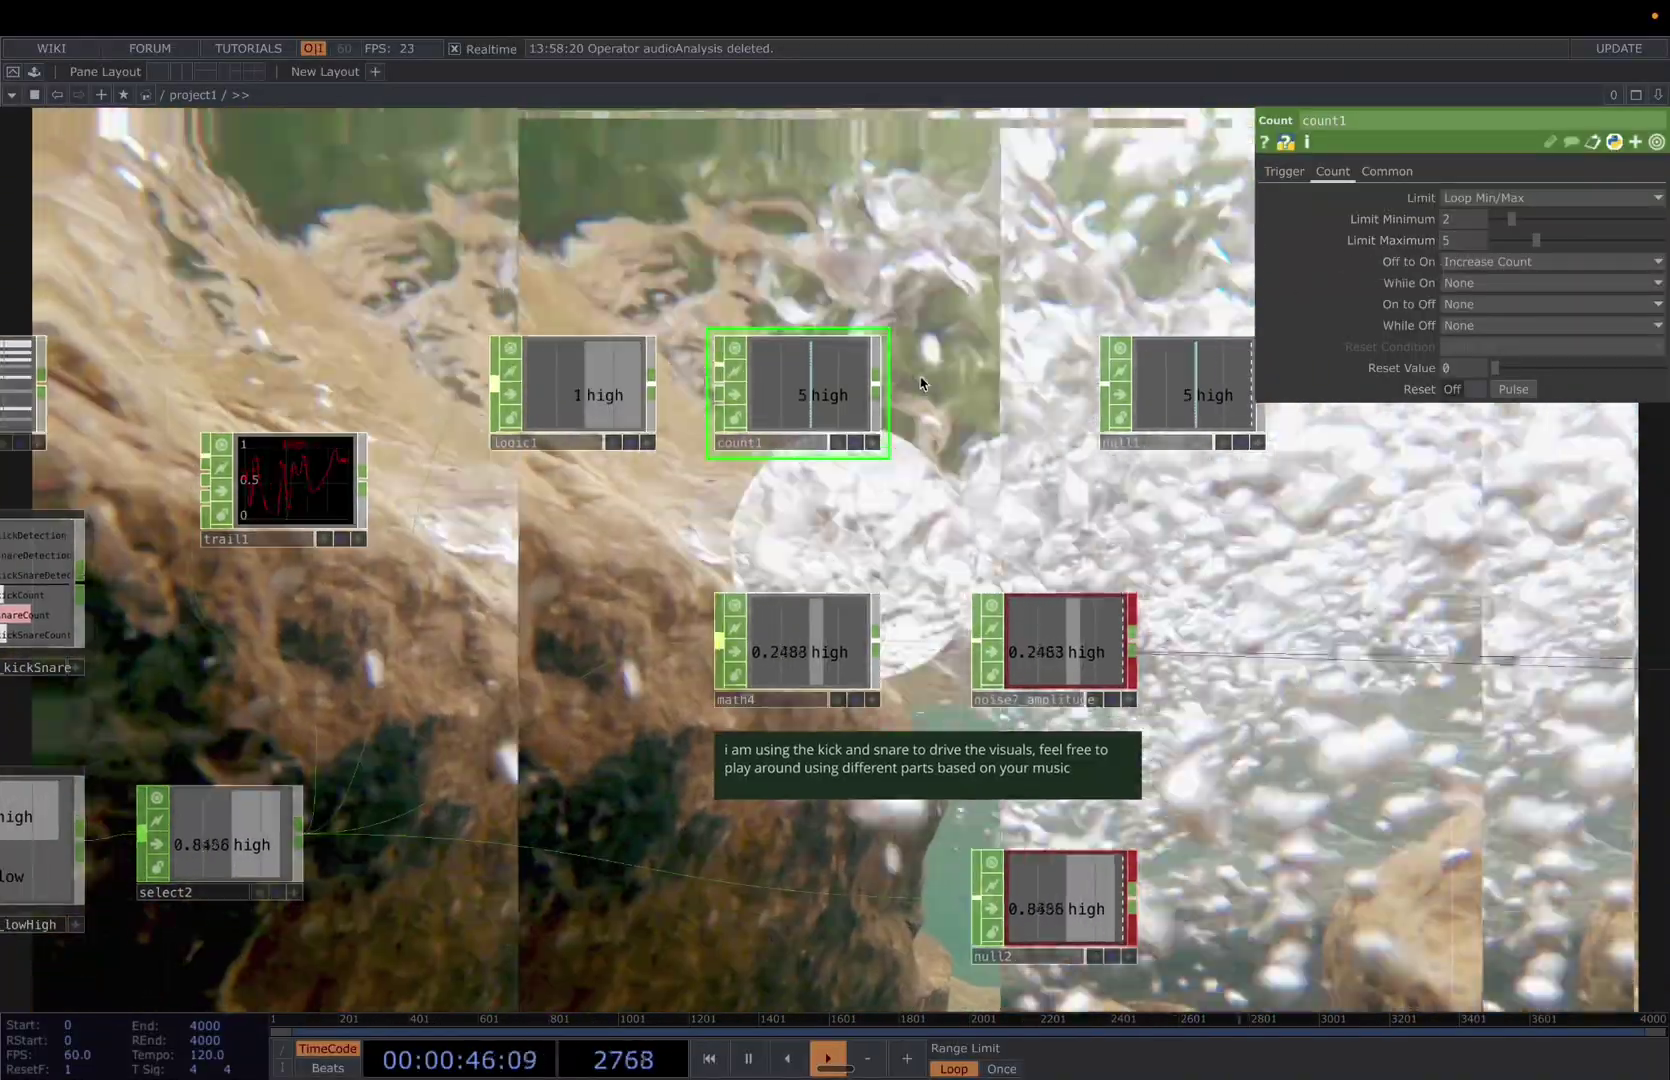
# Insert a Math CHOP between count1 and null1 and set its Multiply value to 0.1
pyautogui.rightClick(956, 381)
pyautogui.click(965, 367)
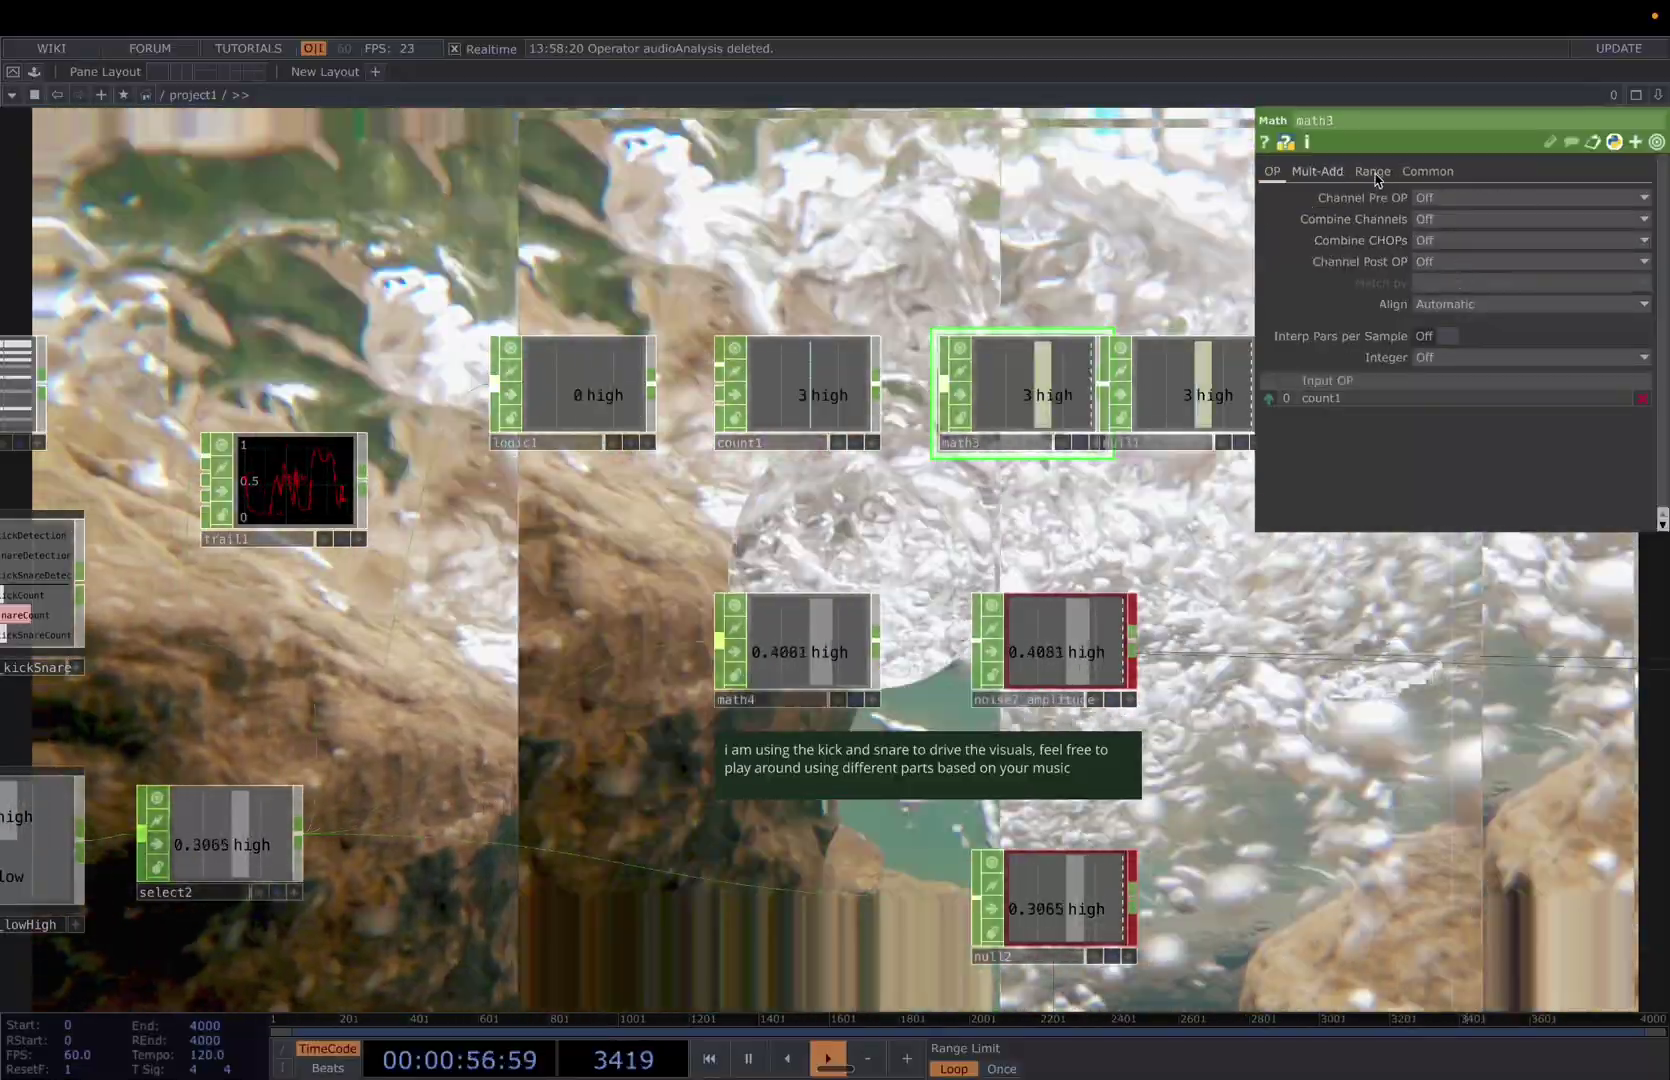
pyautogui.click(1372, 171)
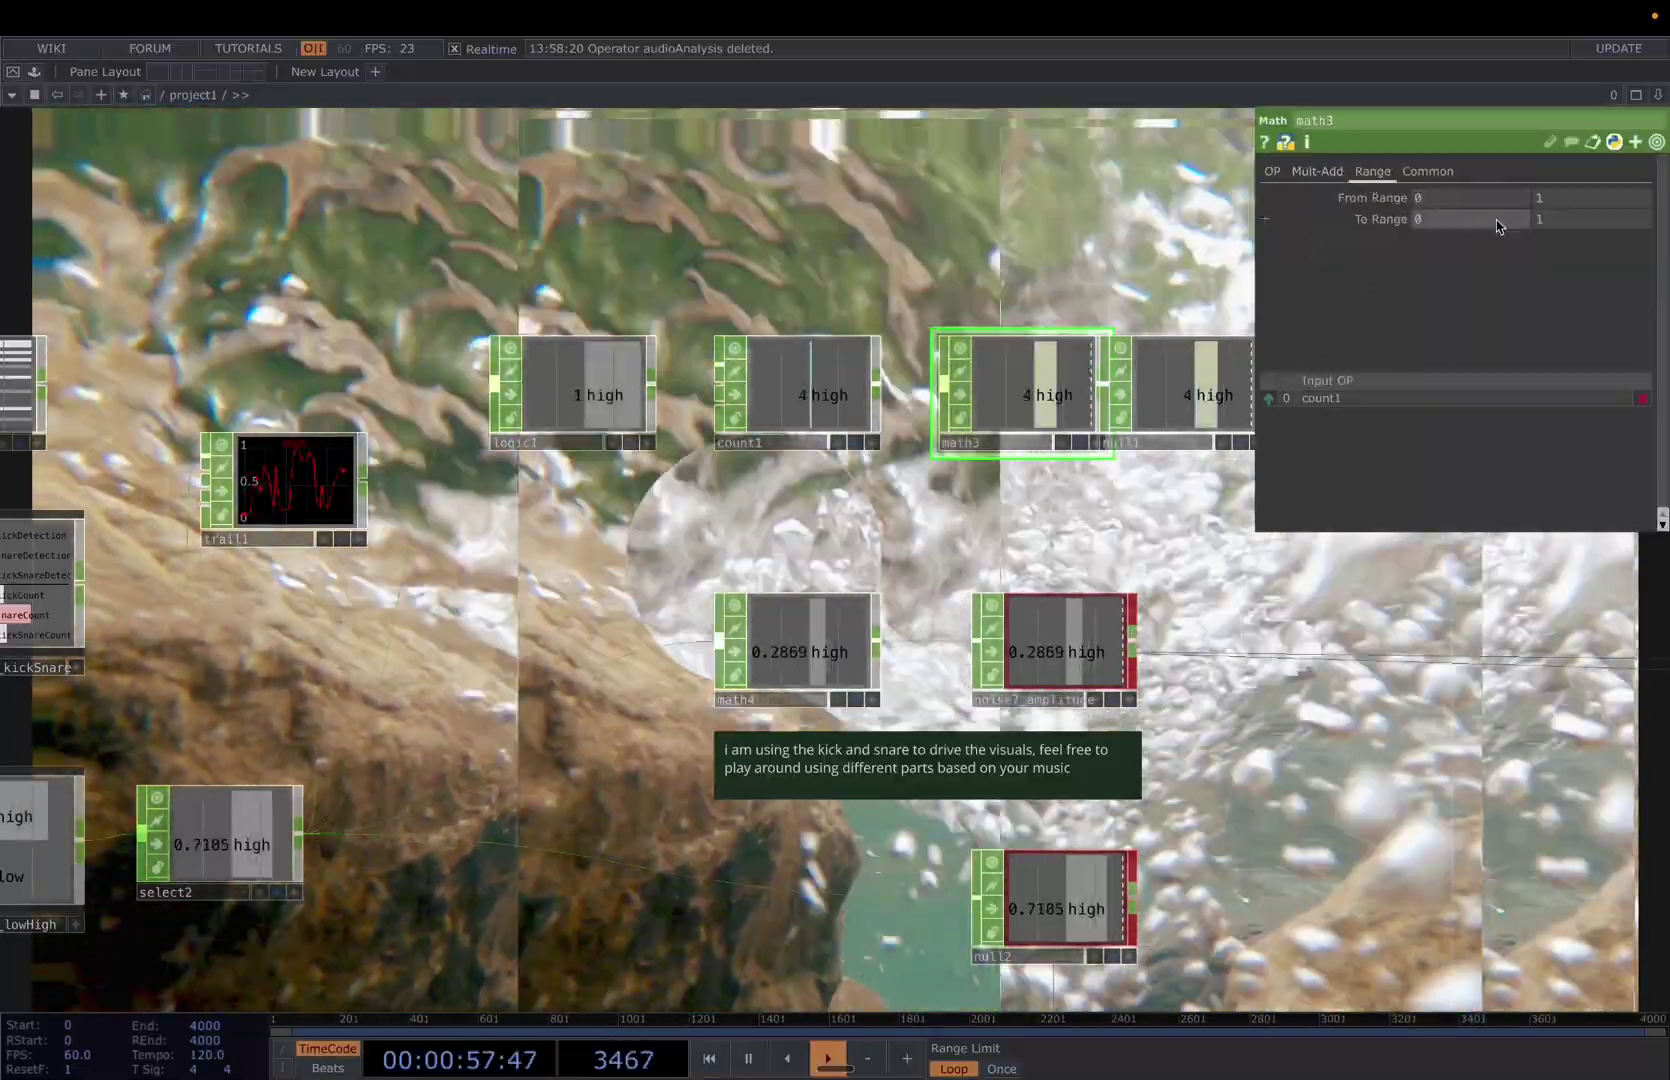
pyautogui.click(1317, 171)
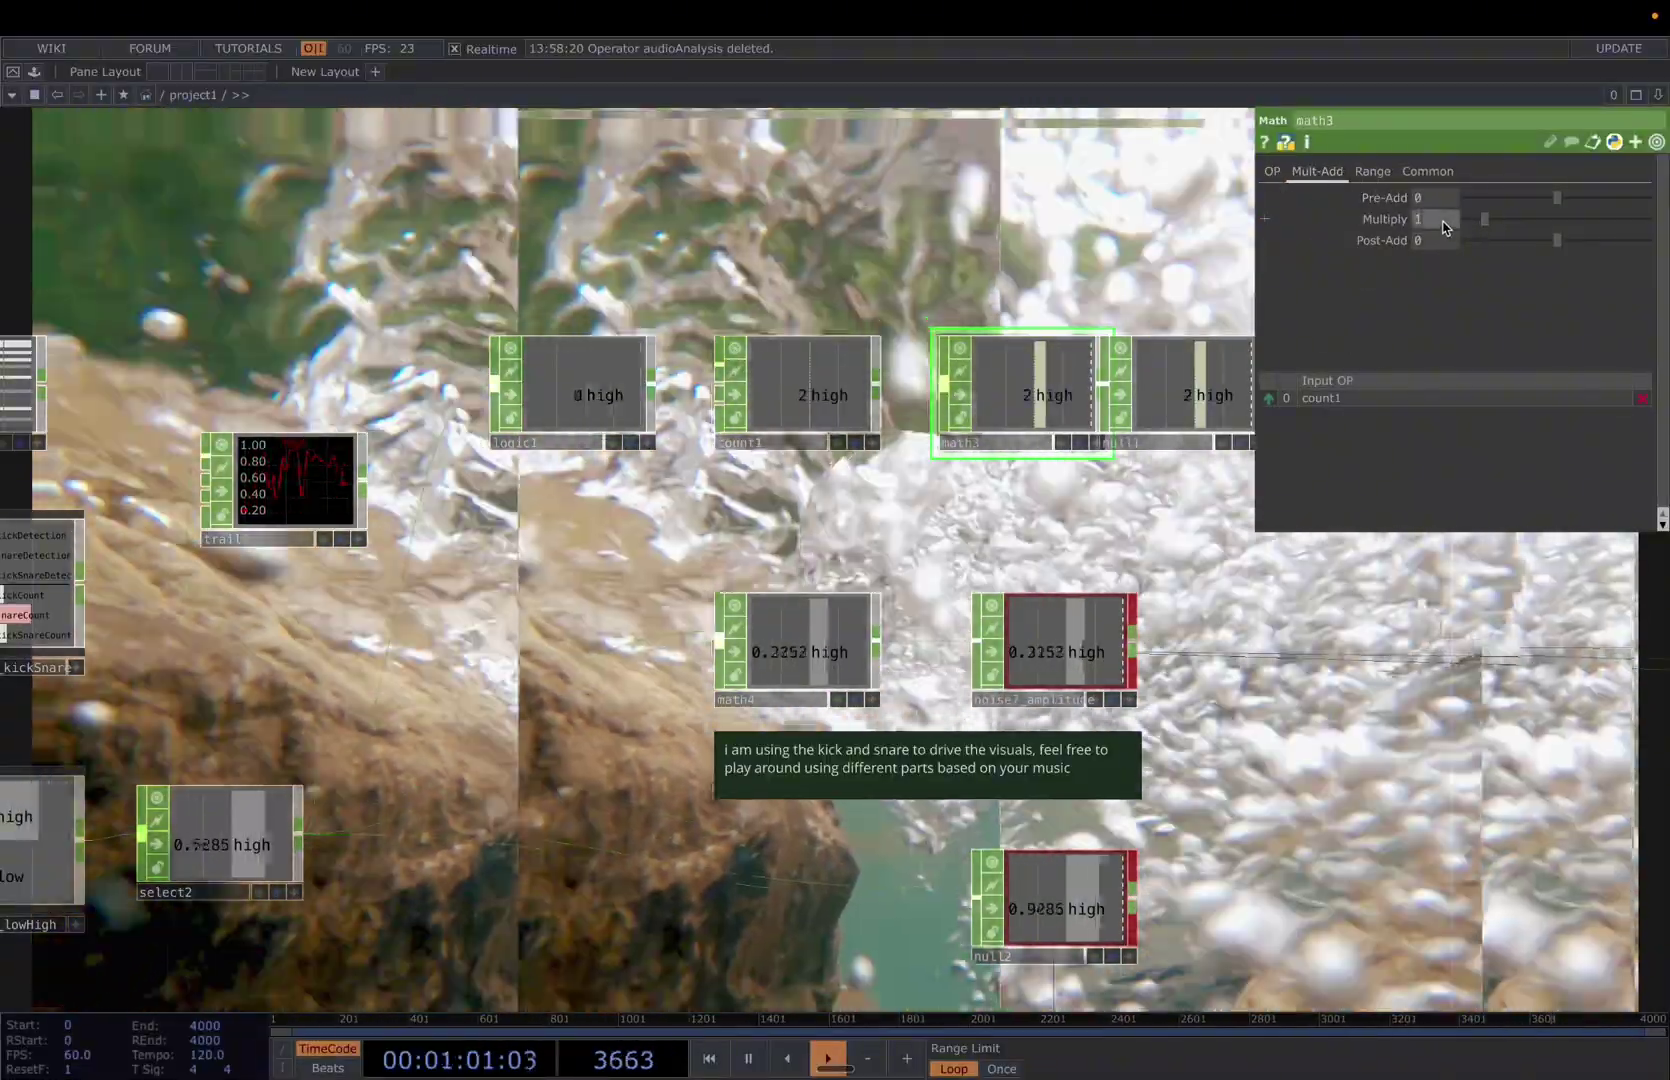
pyautogui.moveTo(1443, 222); pyautogui.dragTo(1408, 223)
pyautogui.write('0.1')
pyautogui.press('Return')
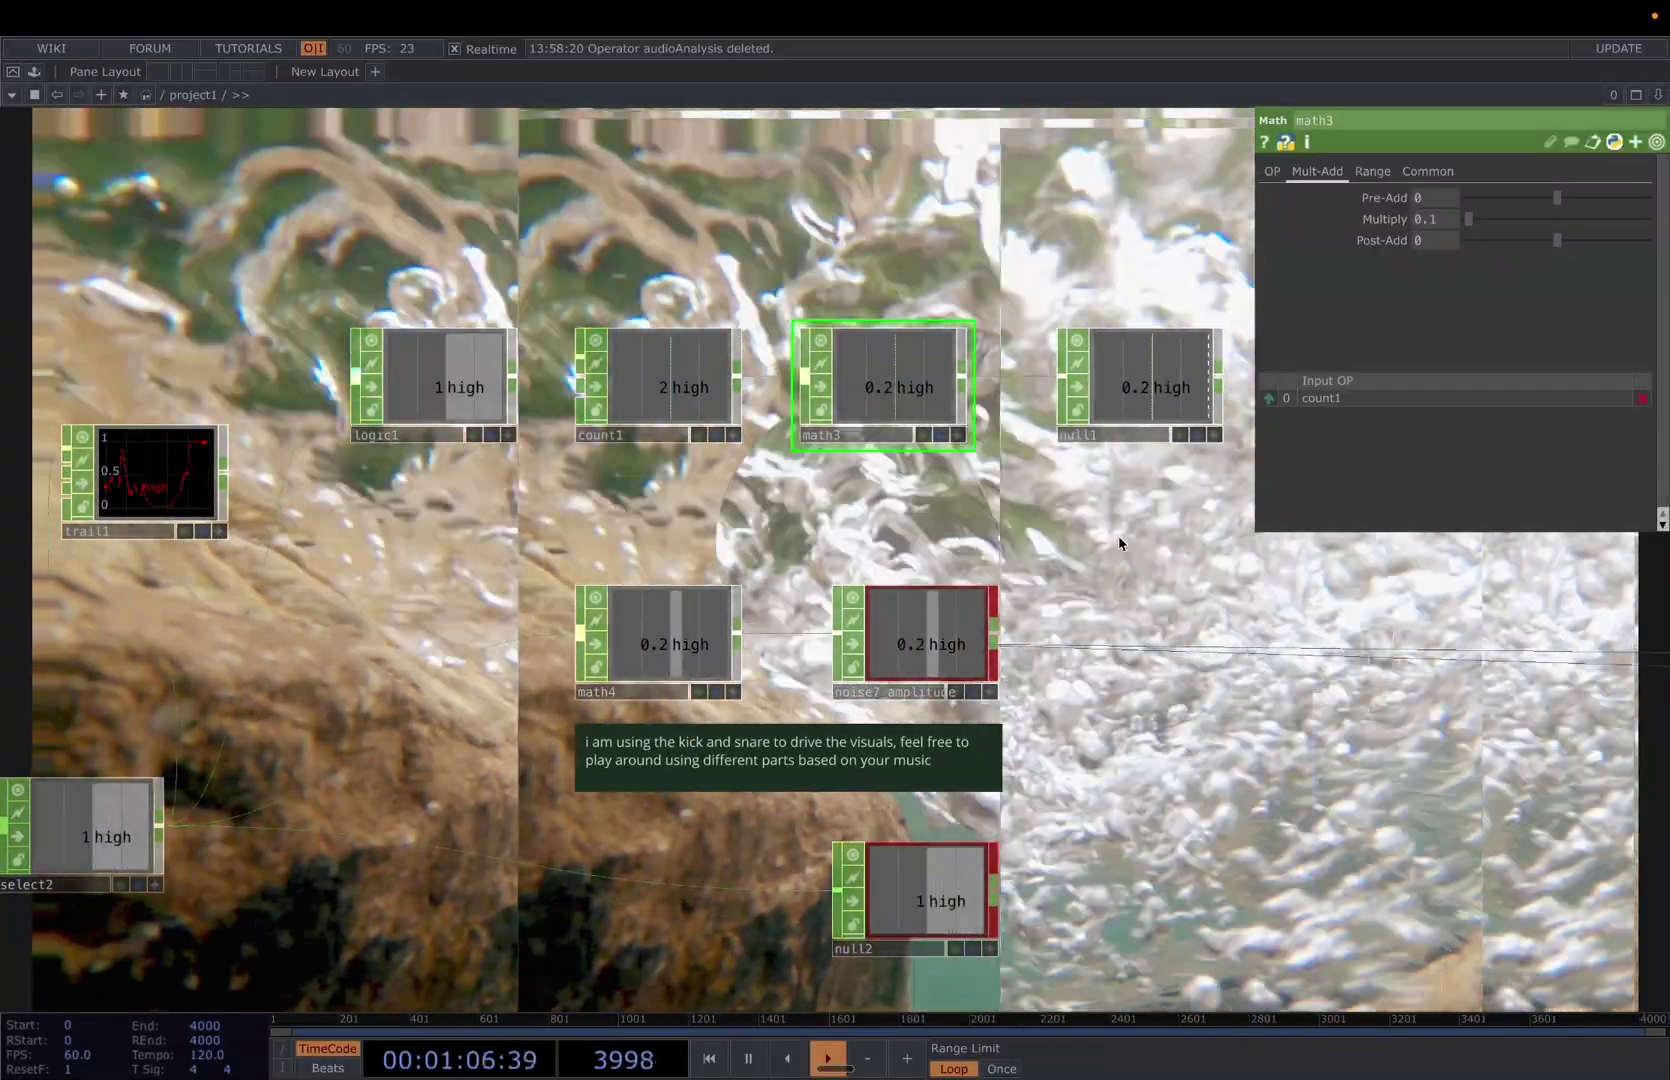
# Rename the null1 CHOP after the new Math operator as position
pyautogui.moveTo(1118, 535); pyautogui.dragTo(1029, 550)
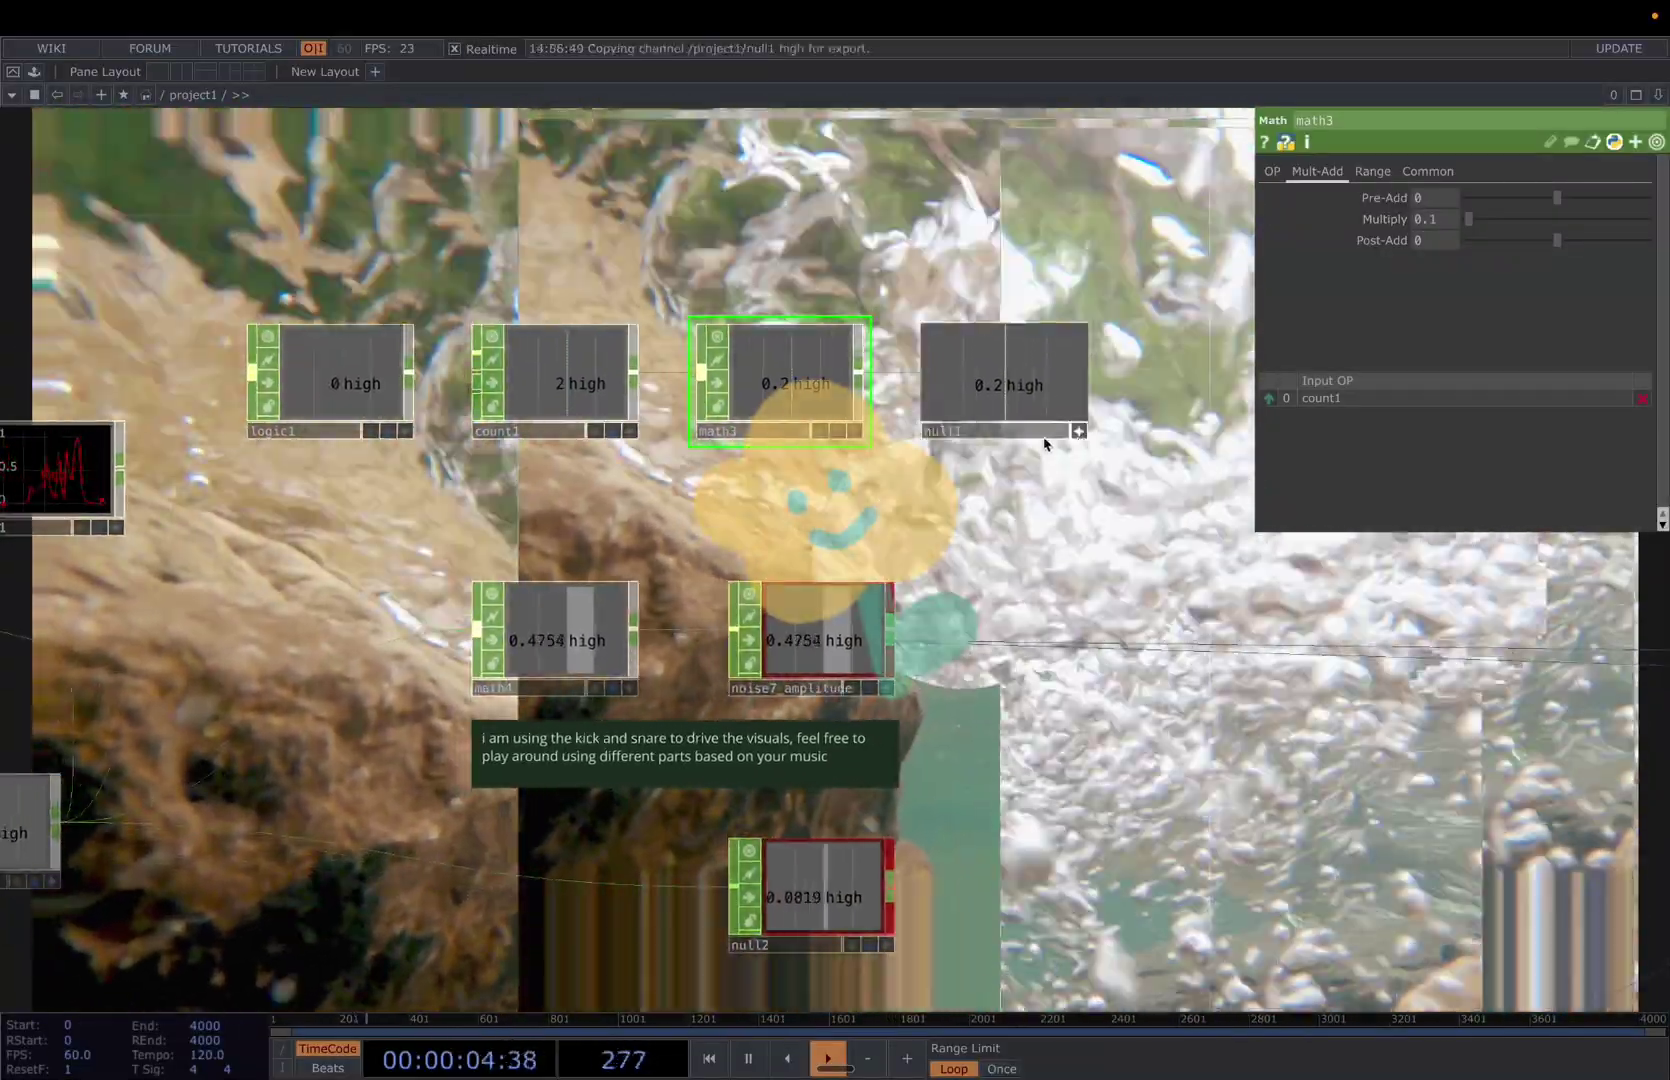
pyautogui.doubleClick(995, 431)
pyautogui.write('posit')
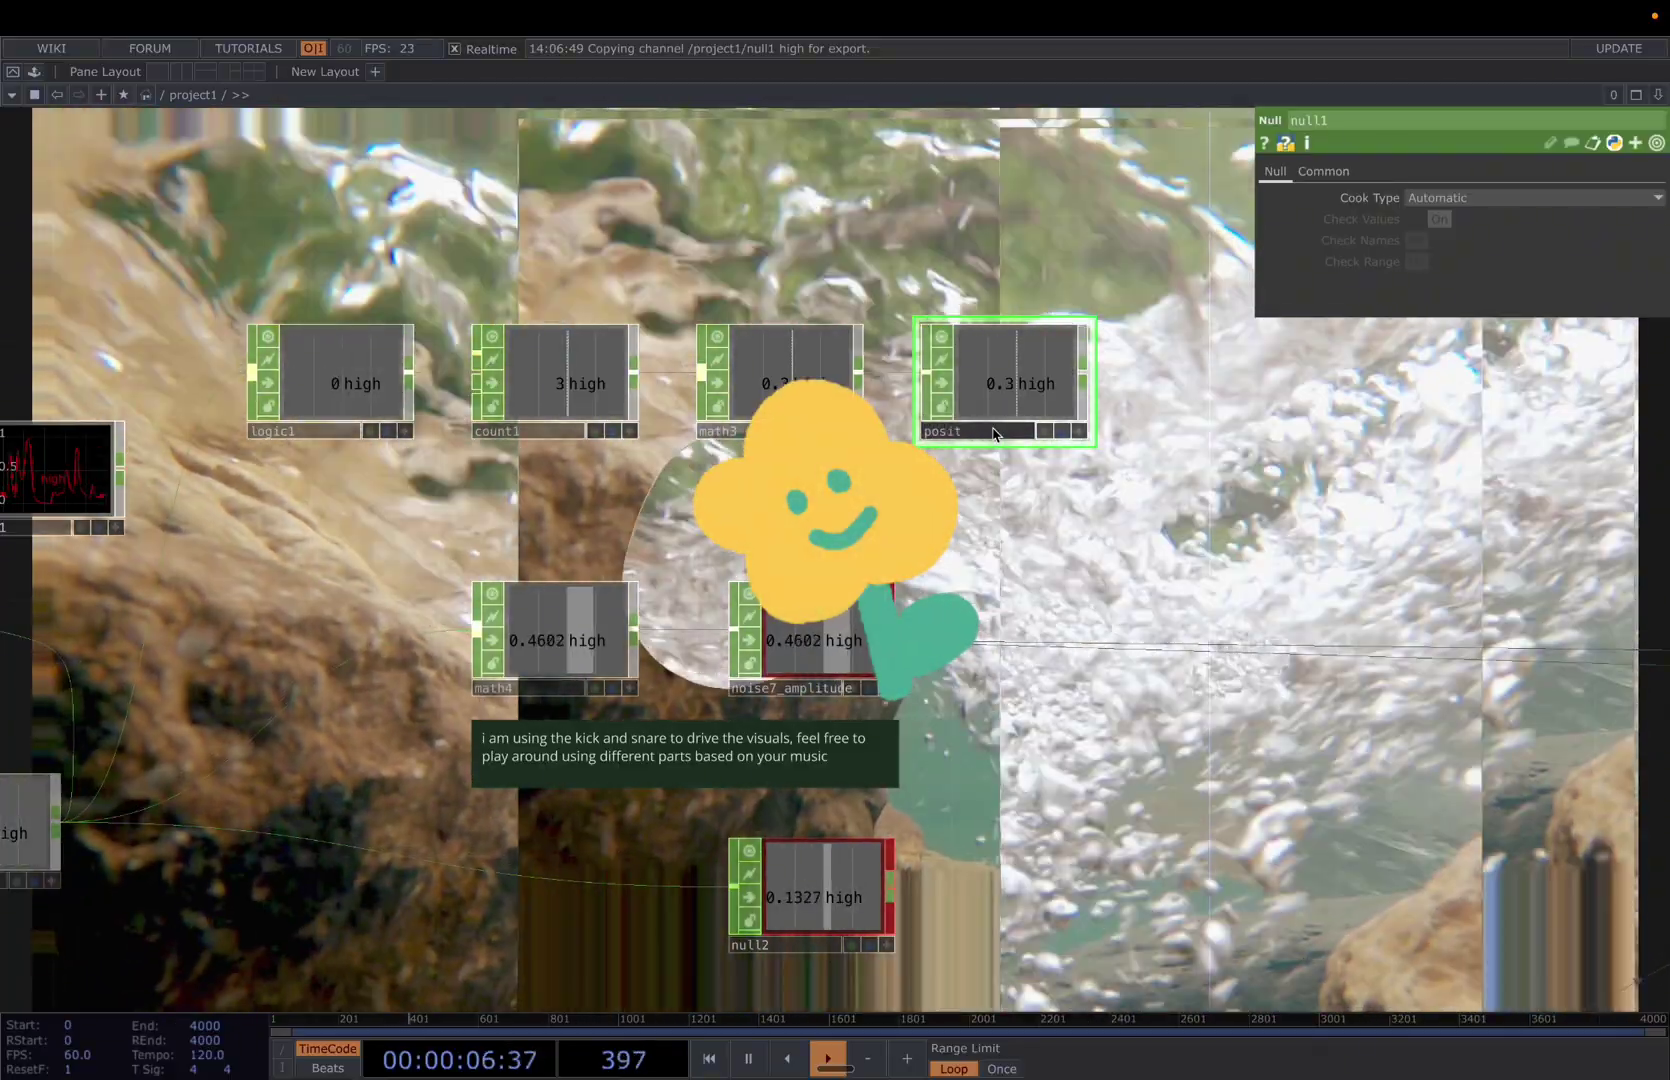
pyautogui.write('ion')
pyautogui.press('Return')
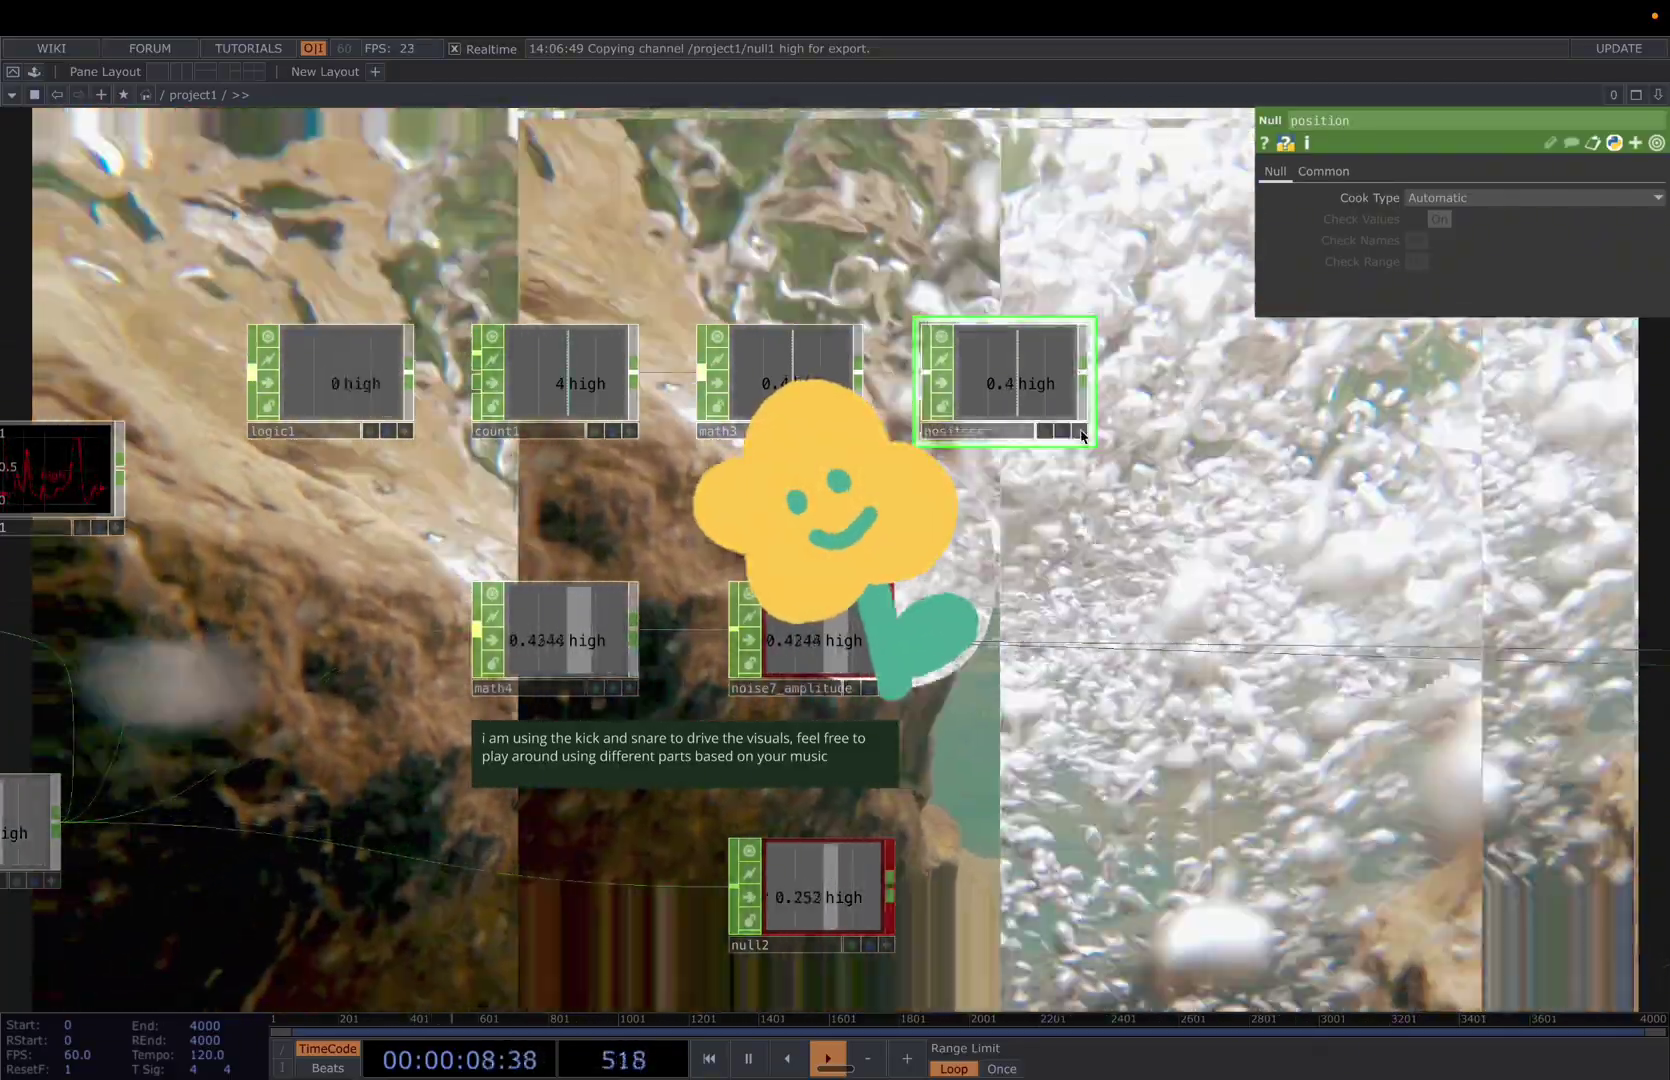
# Drive transform4's X translation with a CHOP reference to the high channel of position
pyautogui.scroll(-10, 1082, 436)
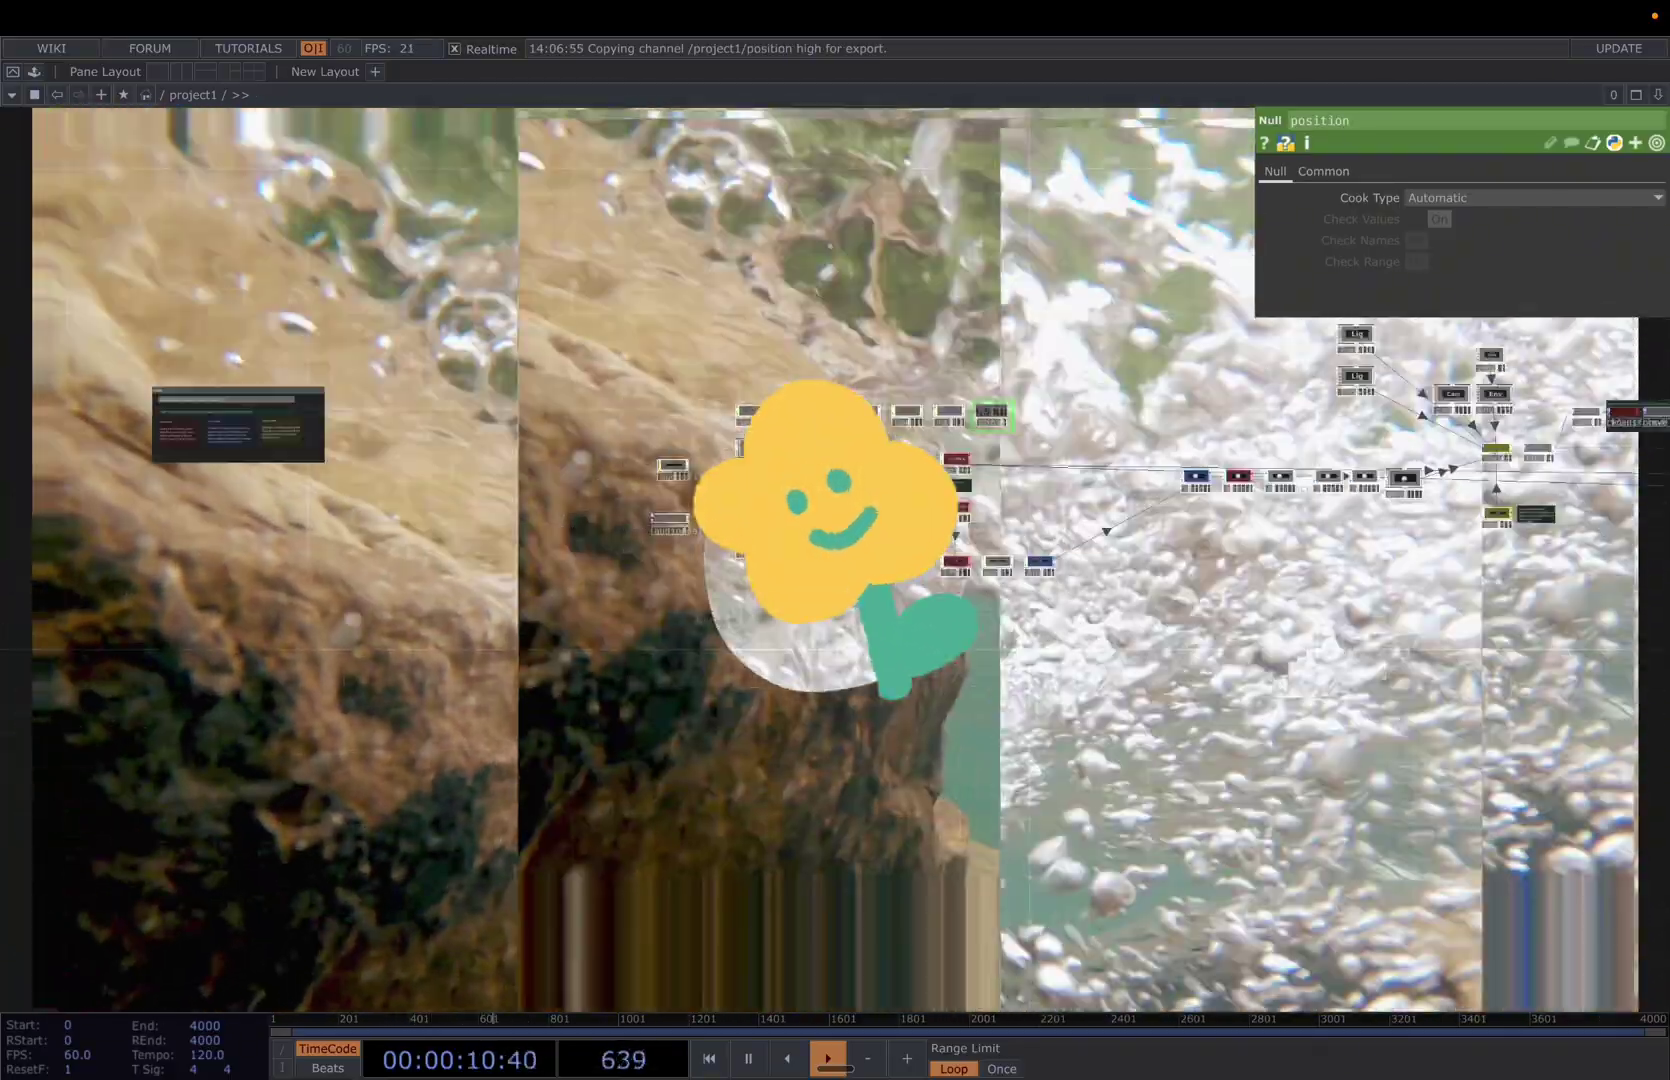
pyautogui.scroll(-2, 1155, 440)
pyautogui.scroll(8, 1572, 406)
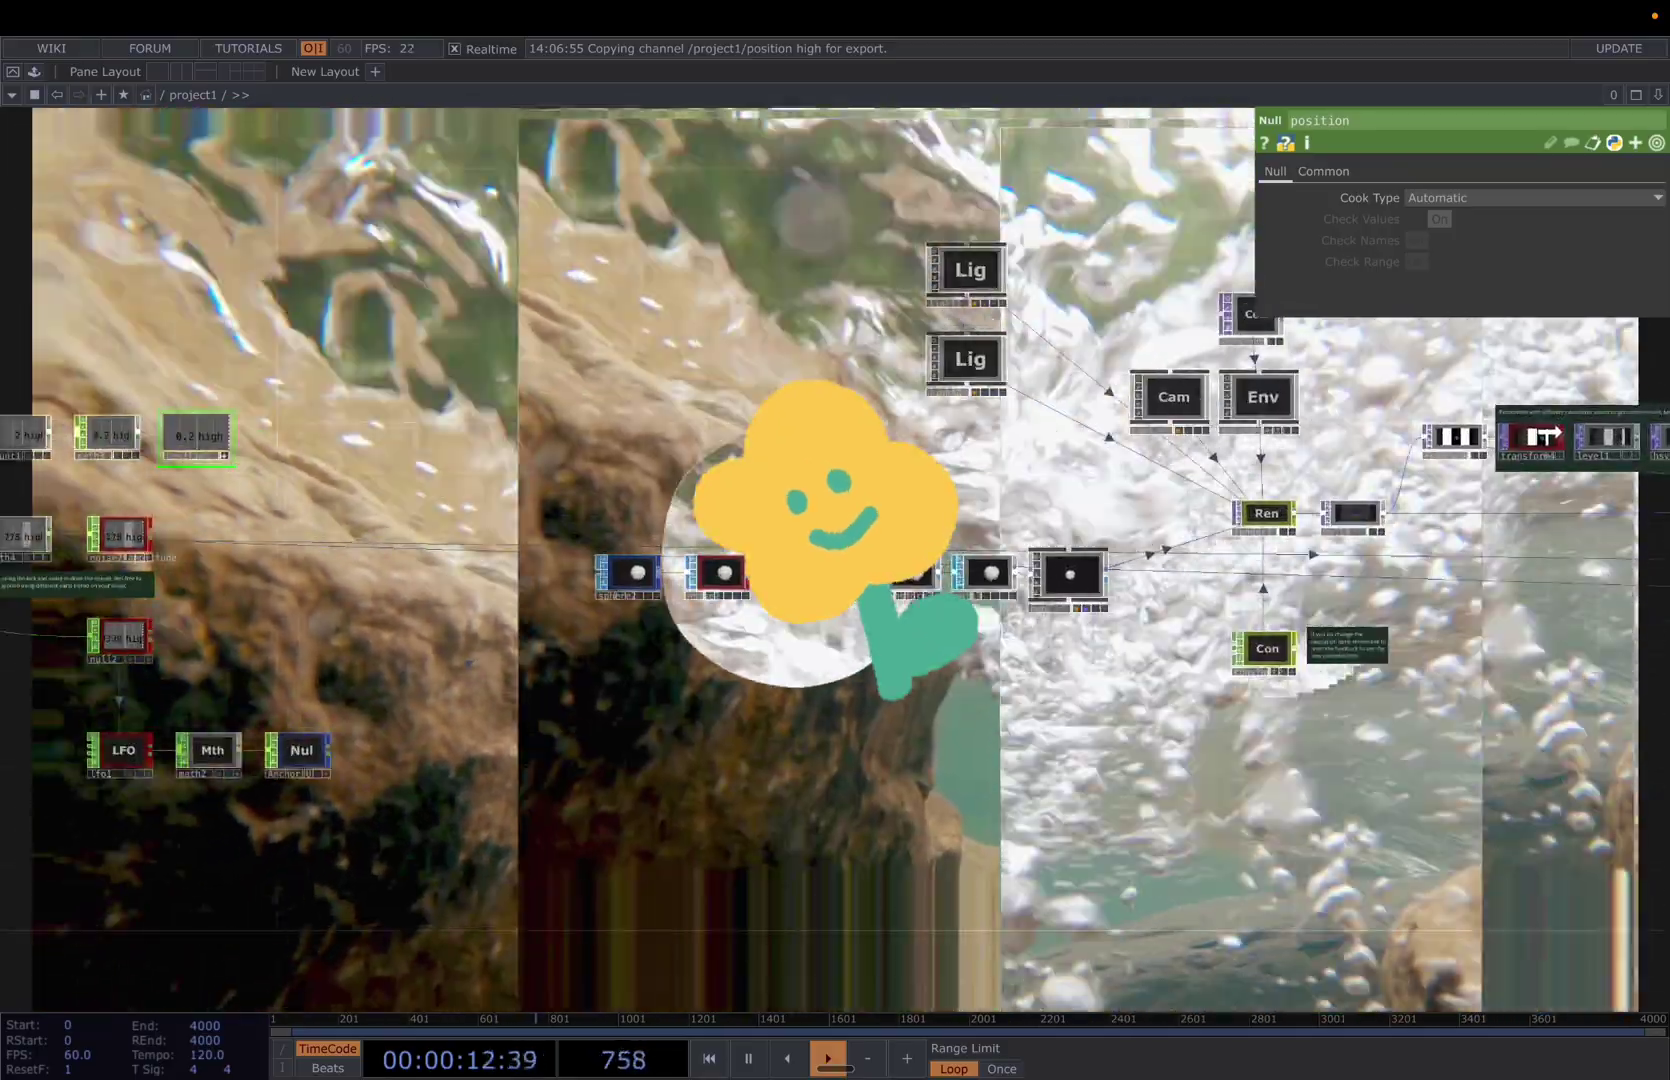
pyautogui.click(1551, 433)
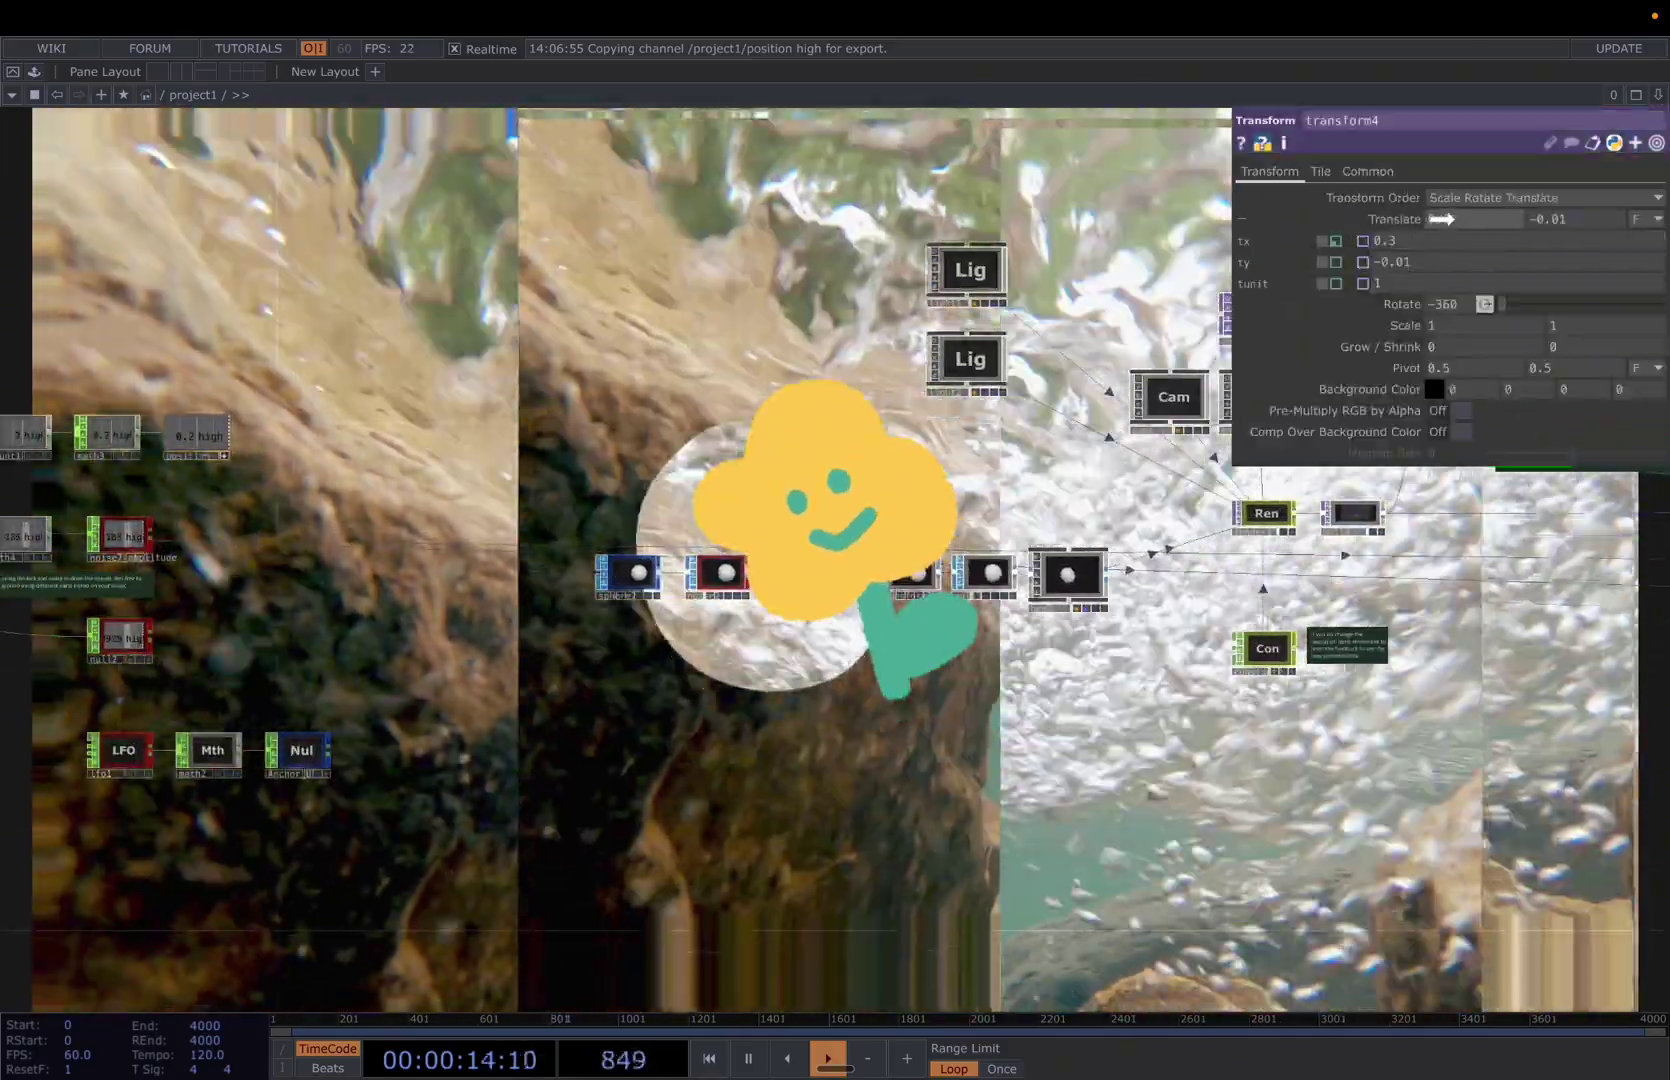
pyautogui.moveTo(1440, 219); pyautogui.dragTo(1444, 219)
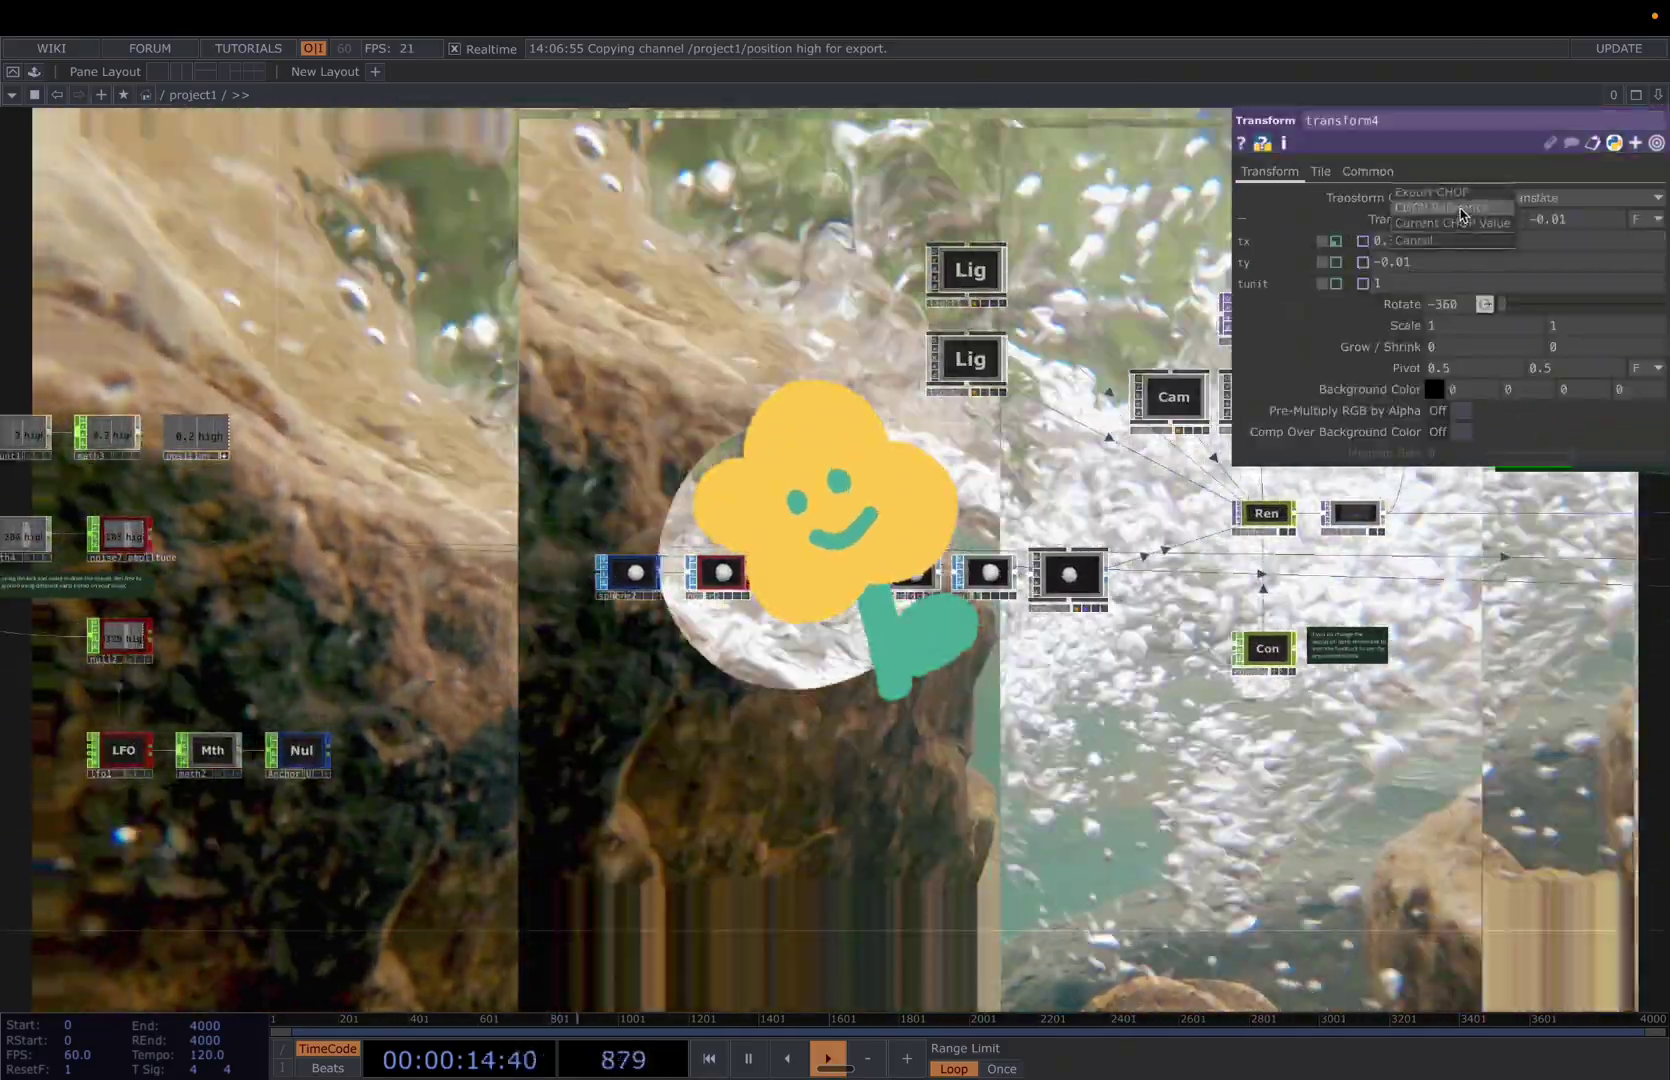
pyautogui.click(1462, 214)
pyautogui.moveTo(416, 406); pyautogui.dragTo(988, 446)
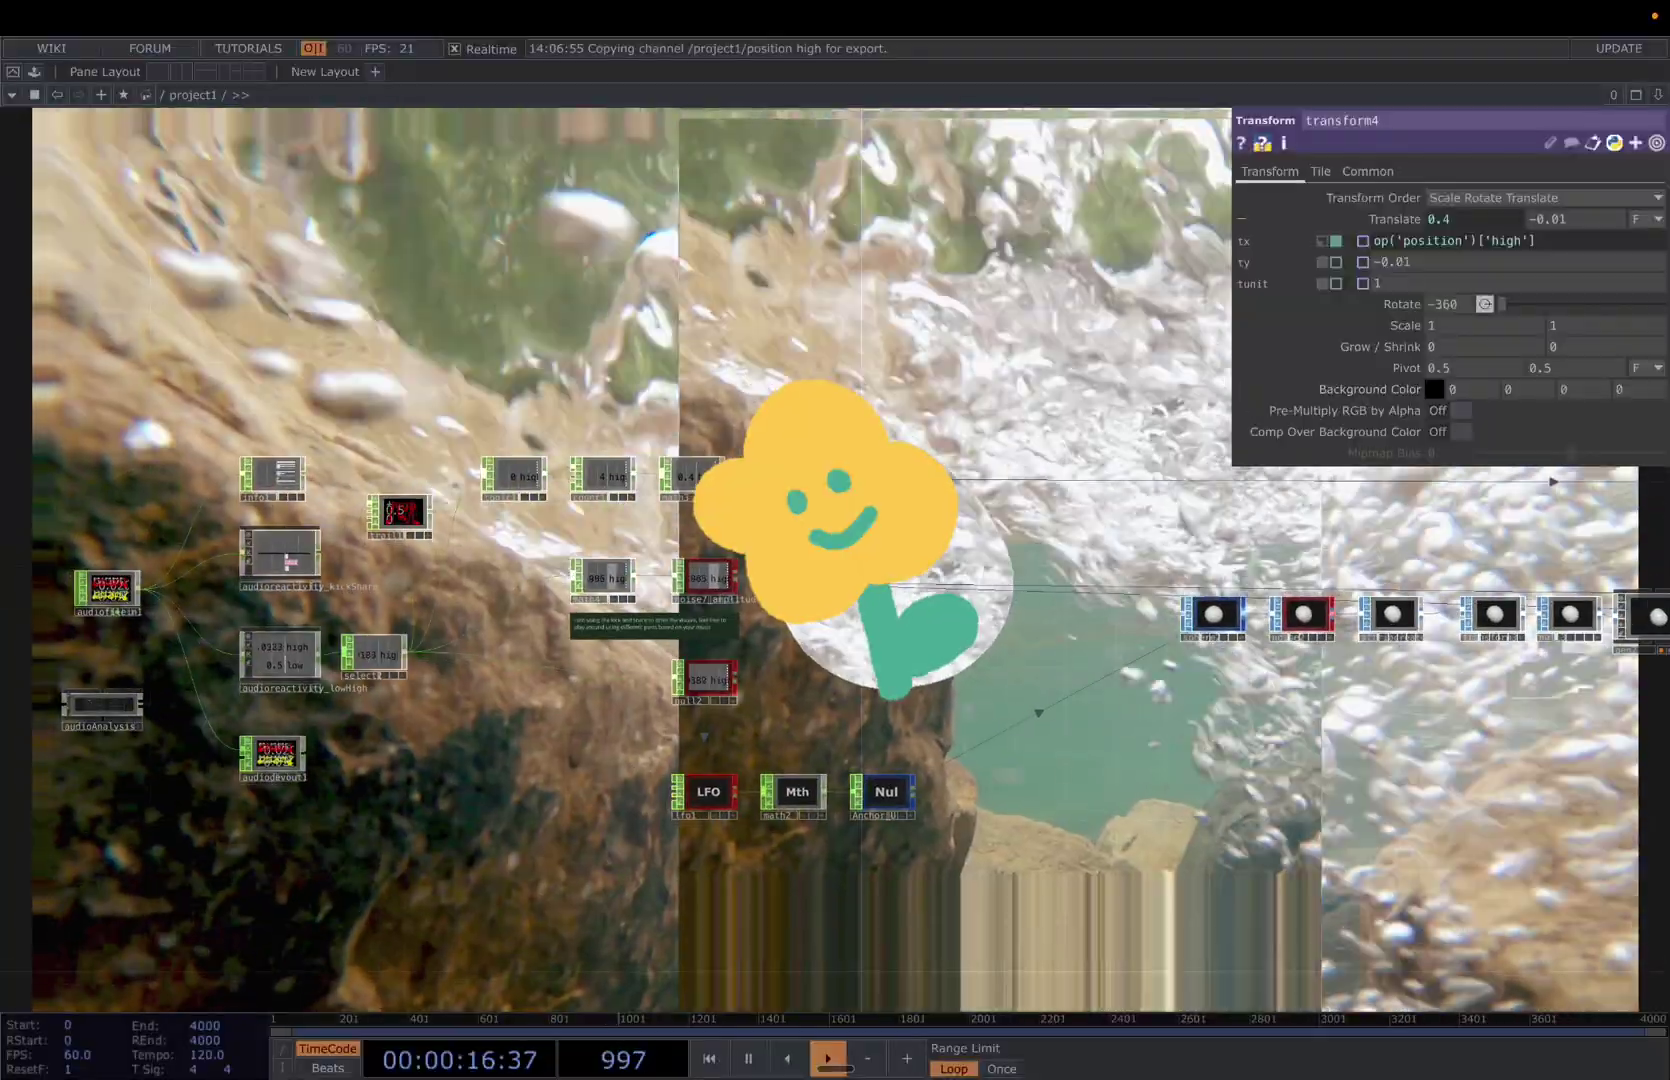